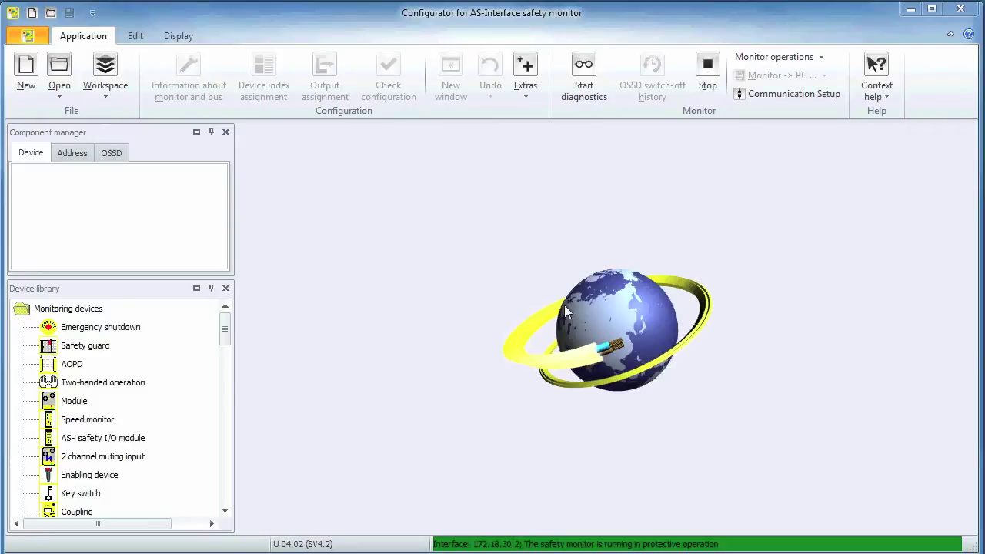
Stop the running safety monitor with its password and start a new configuration.
click(708, 69)
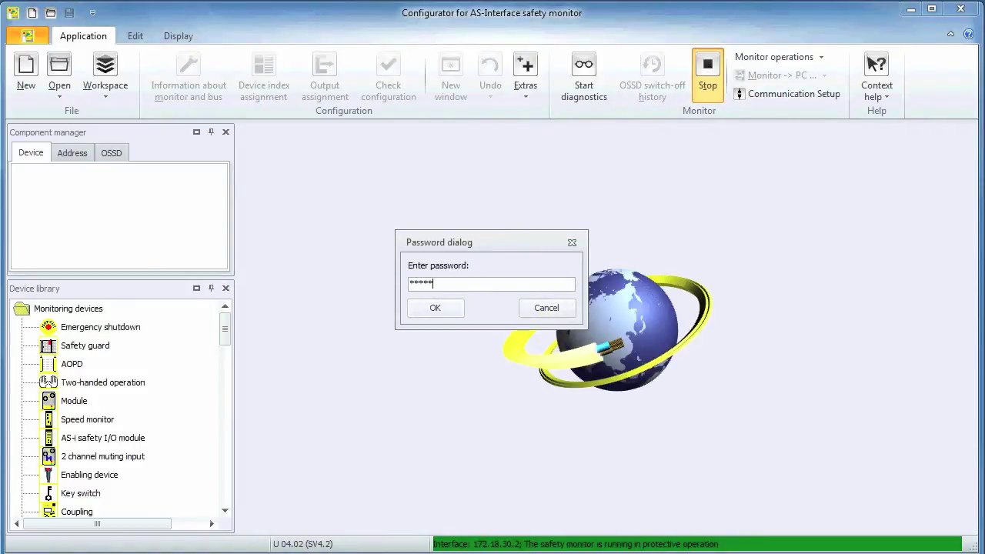
key(Return)
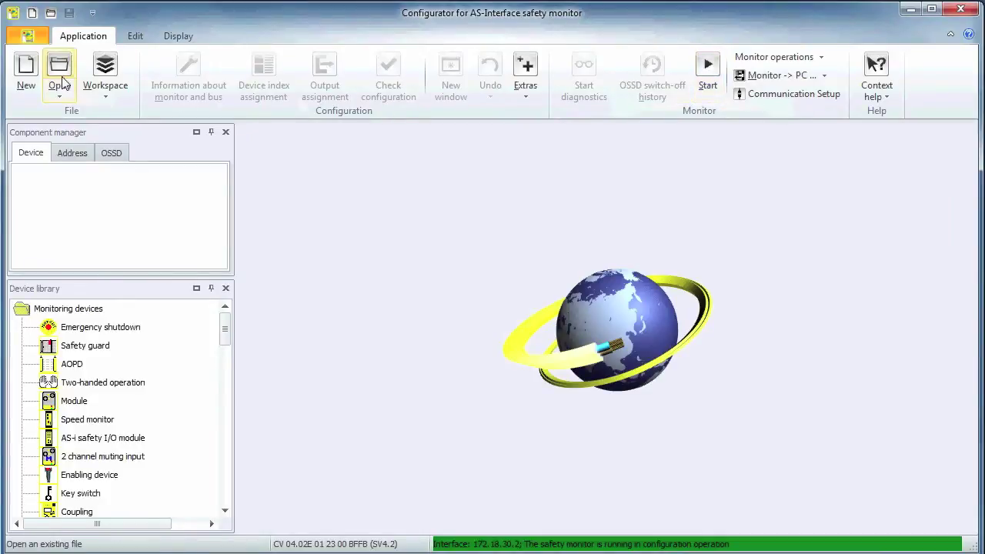
click(31, 72)
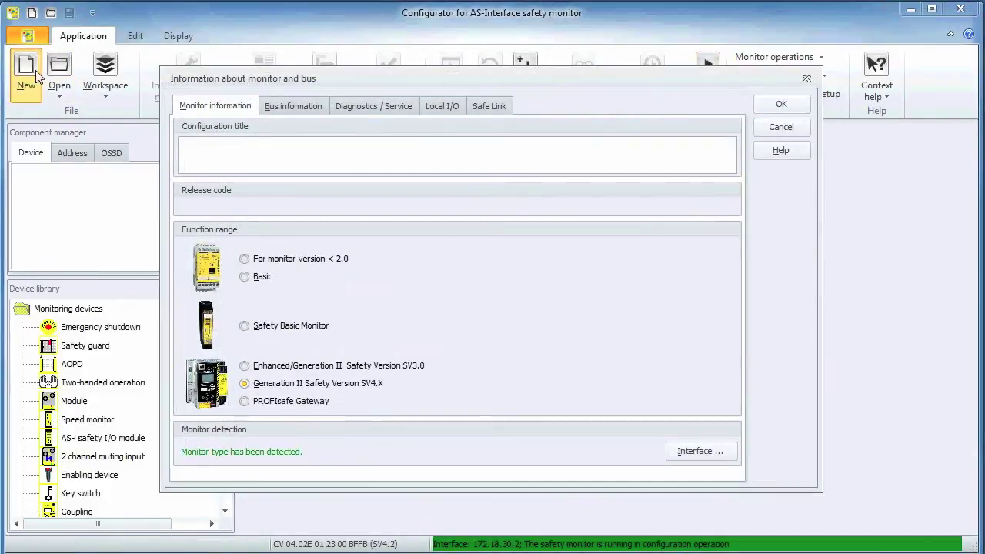
Title the configuration Roler-Press and mark ASi-1 address 1 as a standard slave in Bus information.
text(Roler-Press)
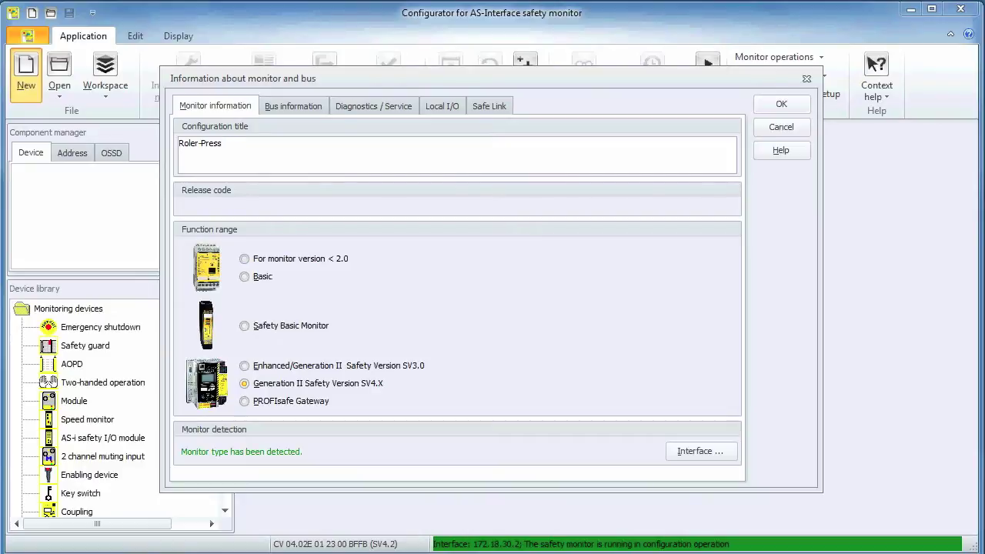
click(380, 149)
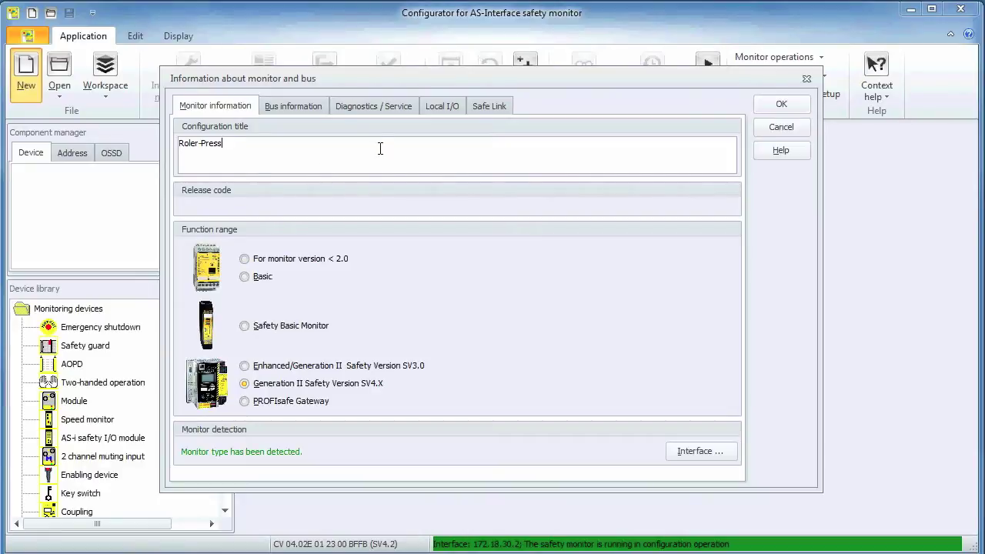
click(300, 108)
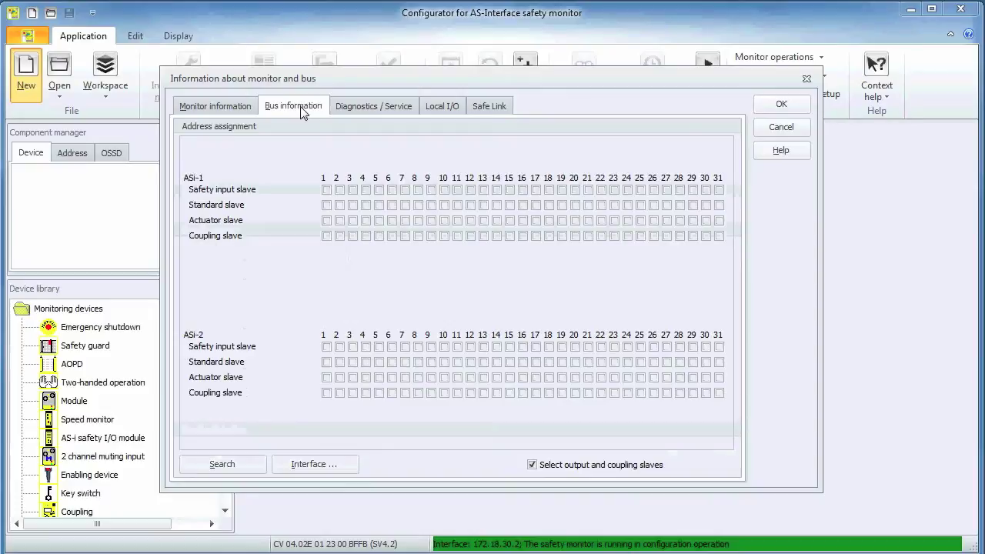
click(324, 207)
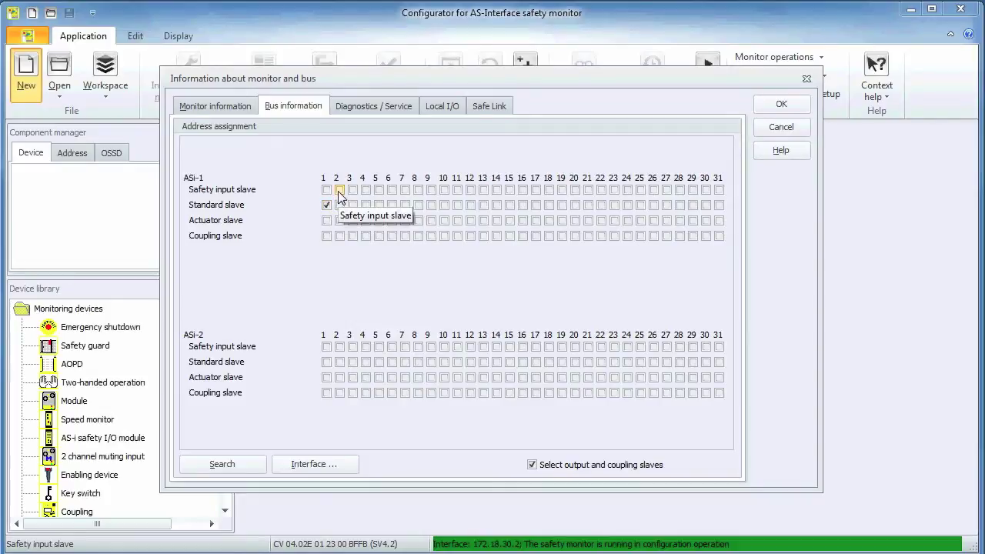
Mark ASi-1 addresses 2–6 as safety input slaves and 7 as a standard slave, then accept.
click(339, 191)
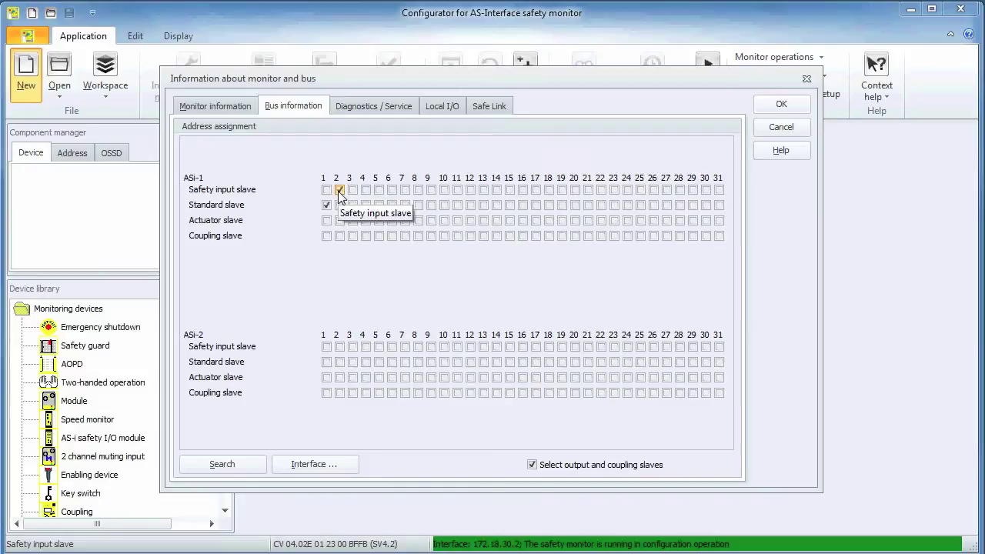
click(353, 190)
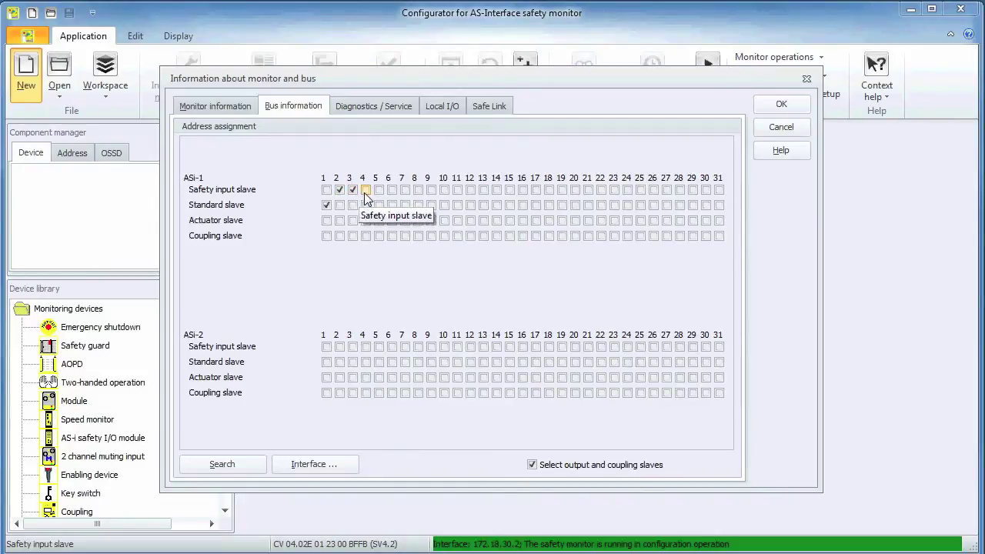
click(366, 191)
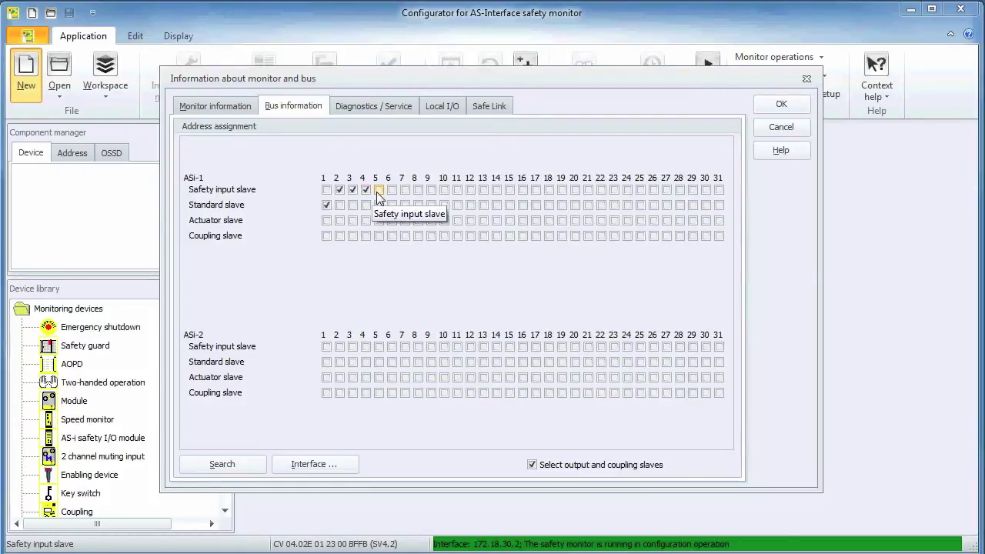
click(379, 191)
click(391, 190)
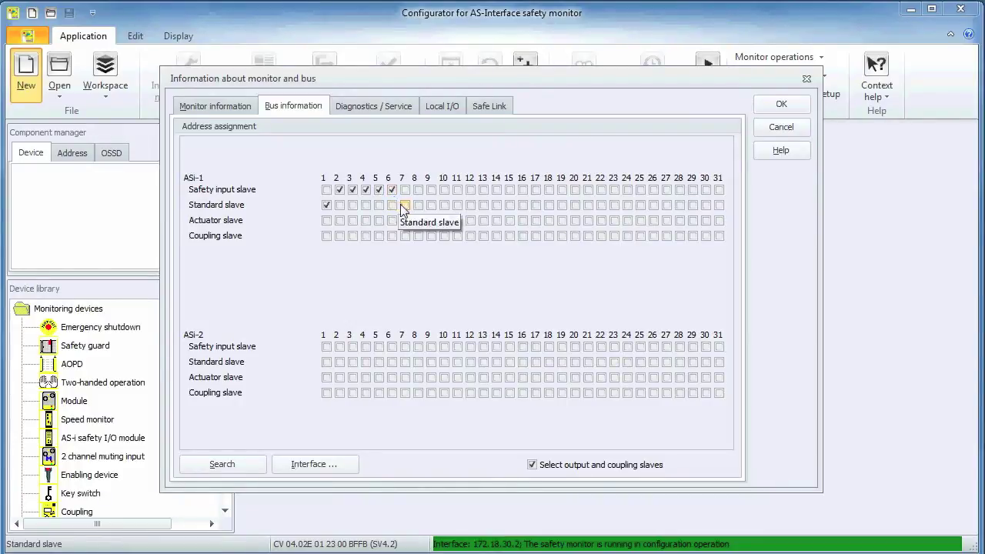
click(404, 206)
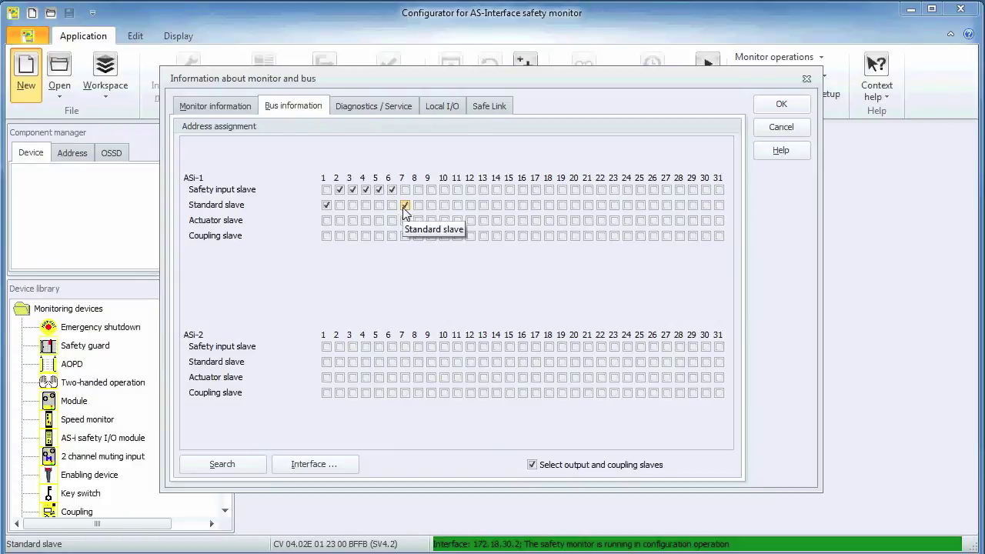
click(792, 112)
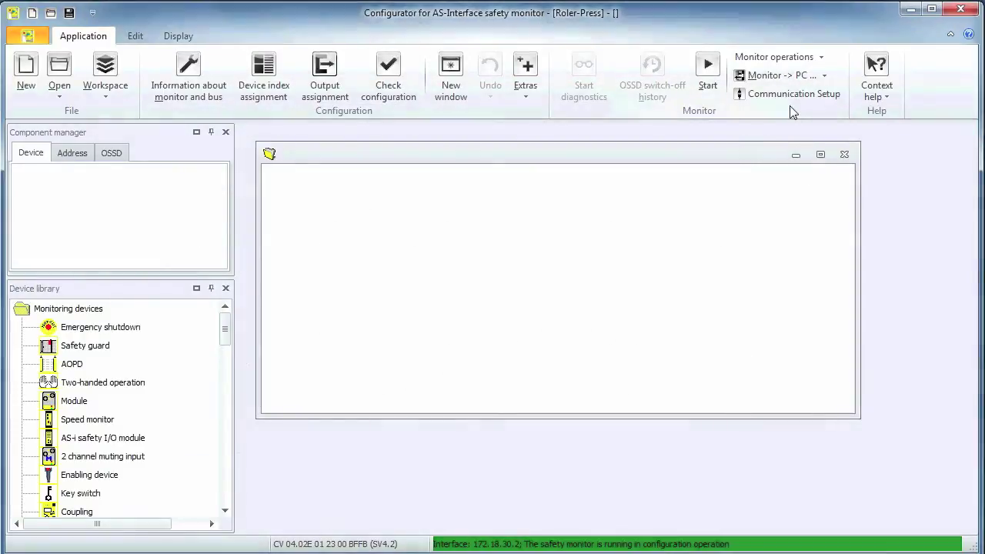
Open Extras > Speed monitor > Configure and acknowledge the speed monitor warning.
click(527, 72)
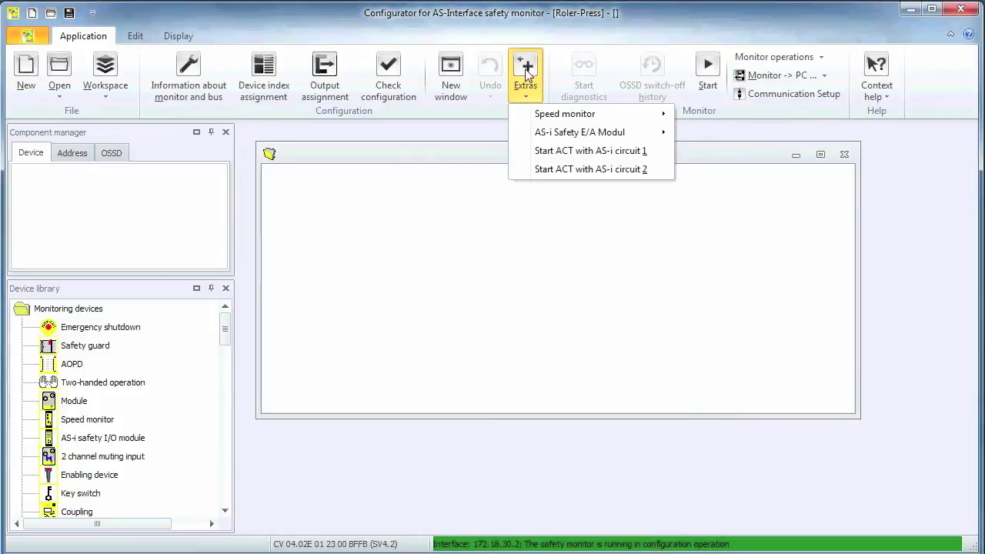
mouse_move(671, 115)
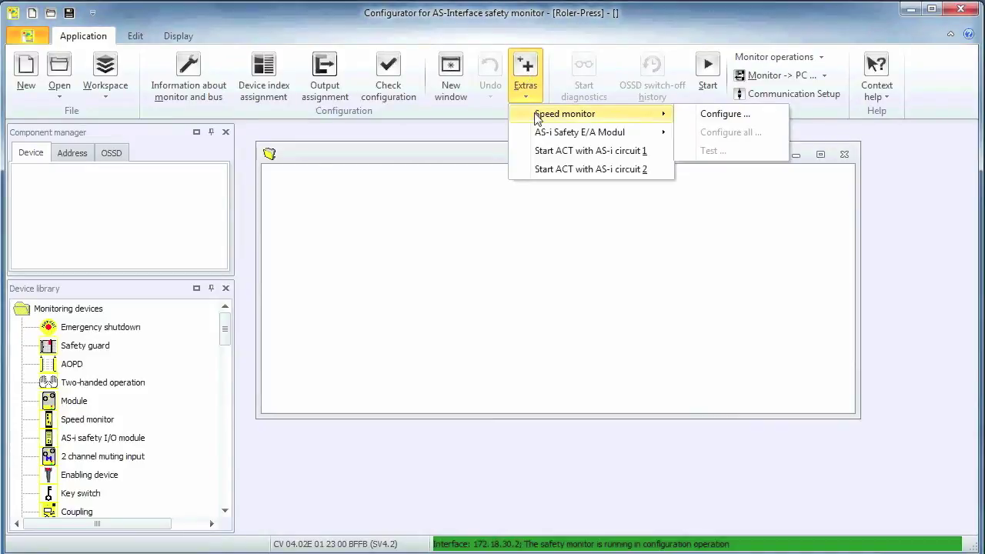
click(721, 119)
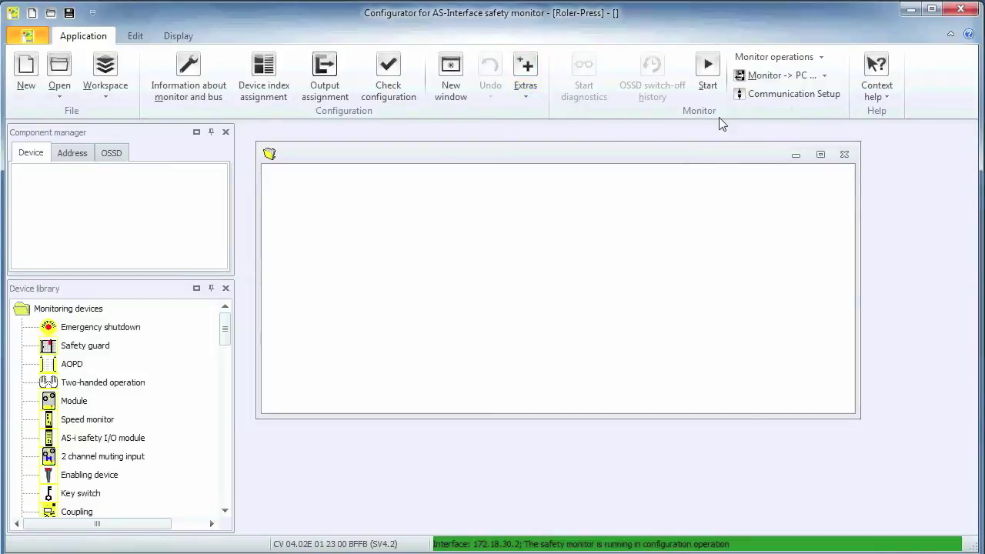
click(514, 438)
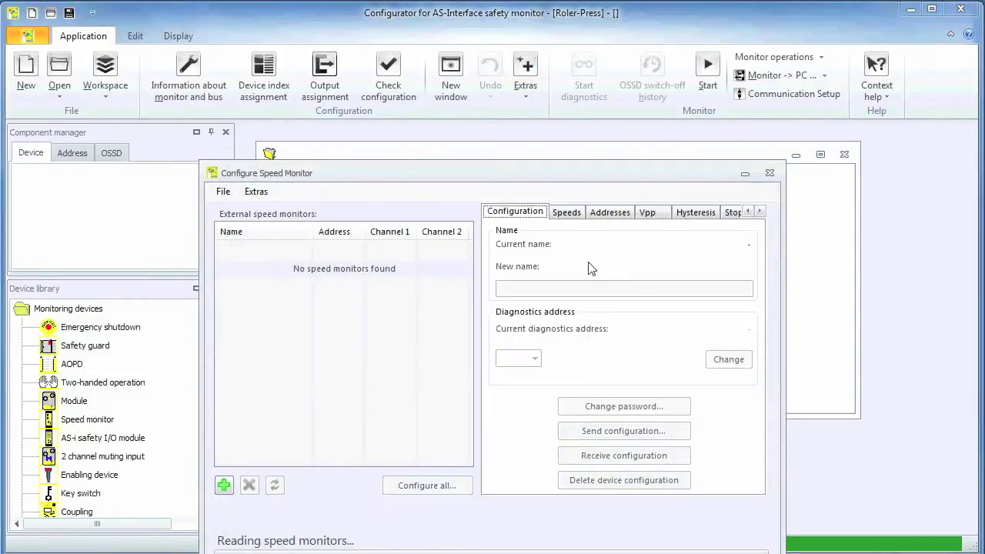
drag(592, 182, 626, 69)
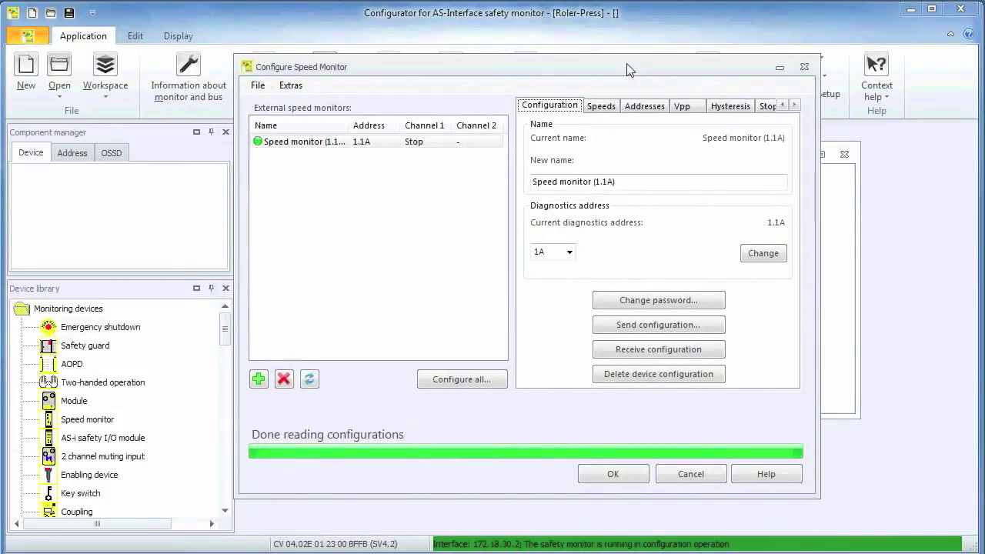
Rename speed monitor 1.1A to Press and show its speed limits.
click(646, 183)
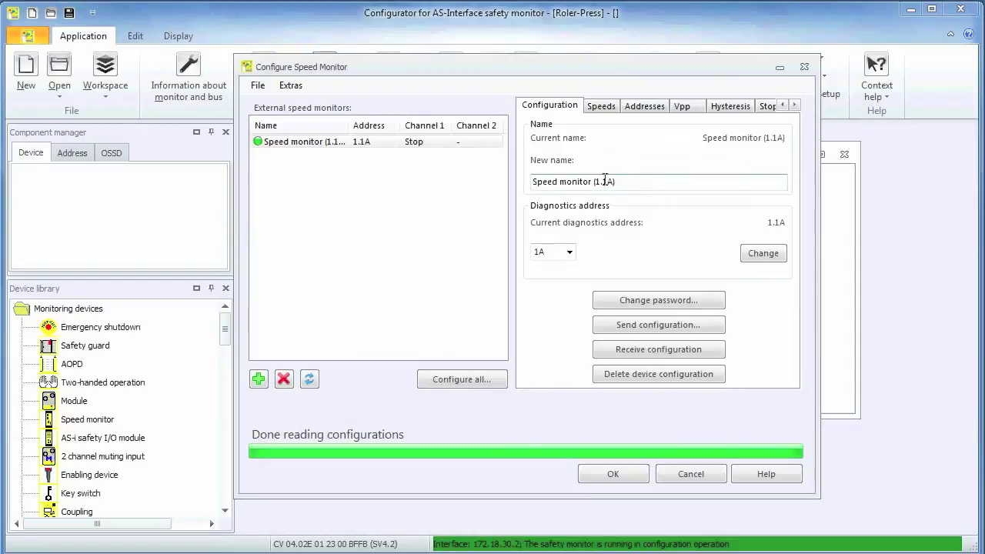
drag(616, 181, 496, 177)
text(Press)
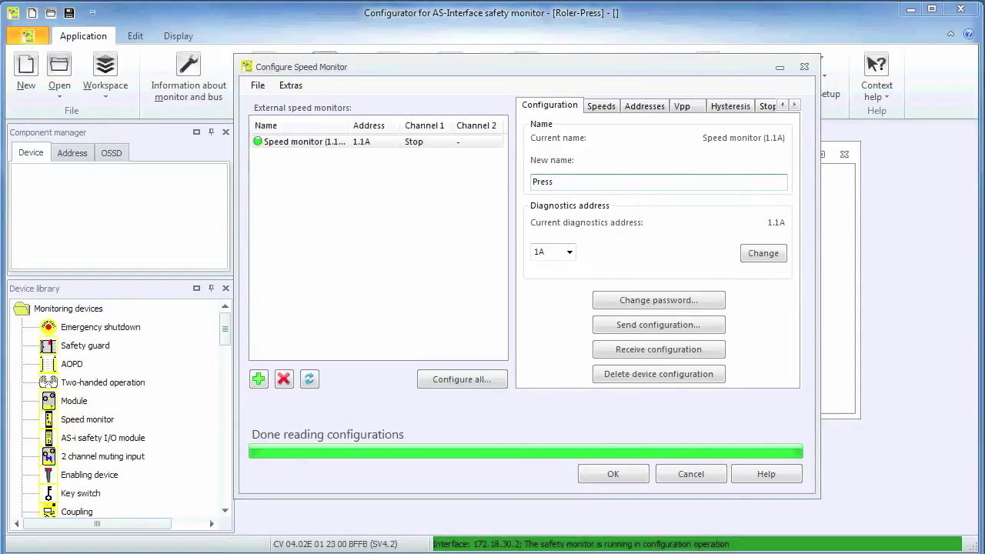
click(603, 107)
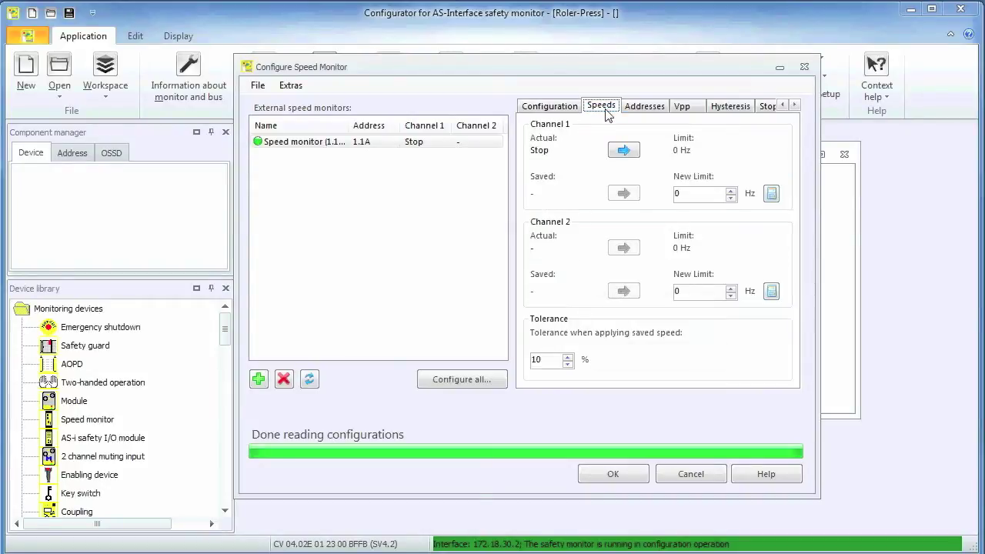
Enter 35 Hz as Channel 1's new speed limit, then show the address assignments.
double_click(712, 191)
text(35)
click(641, 110)
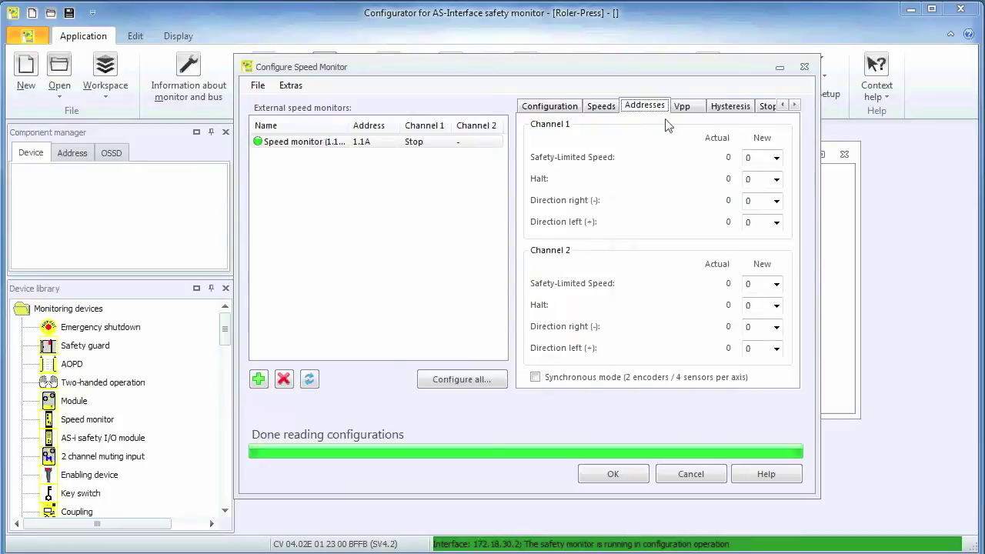
Assign Channel 1 Safety-Limited Speed to address 2, Halt to 3, and Direction right (-) to 4.
click(776, 158)
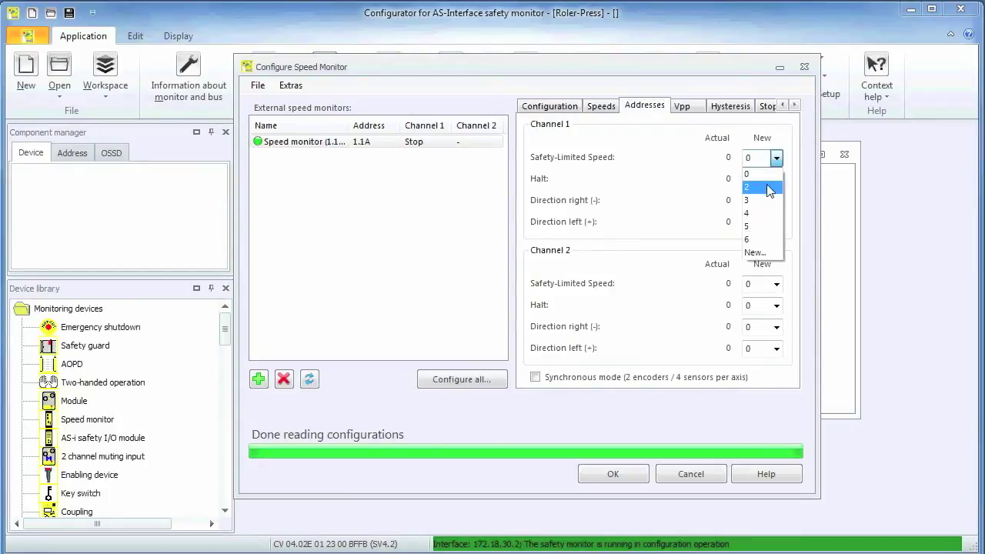
click(769, 187)
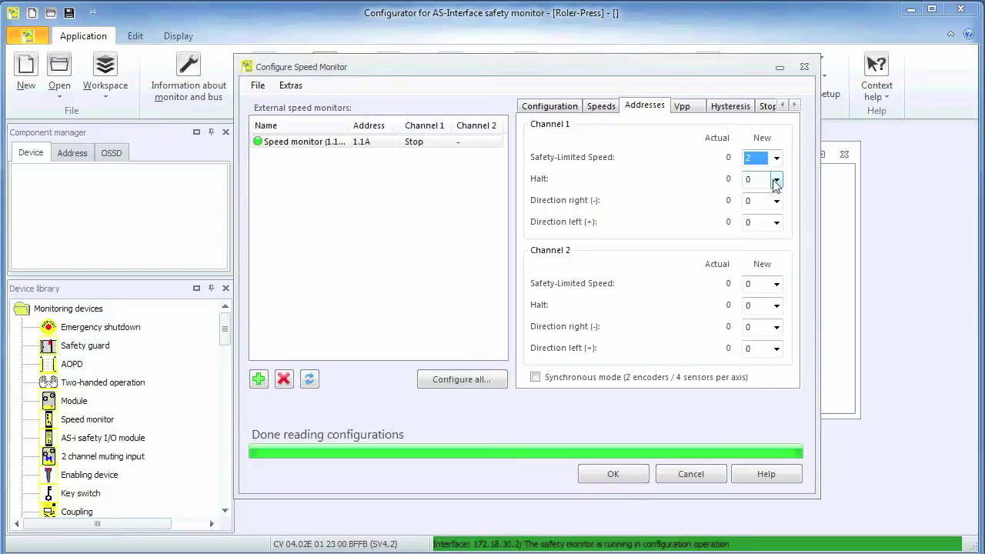
click(775, 180)
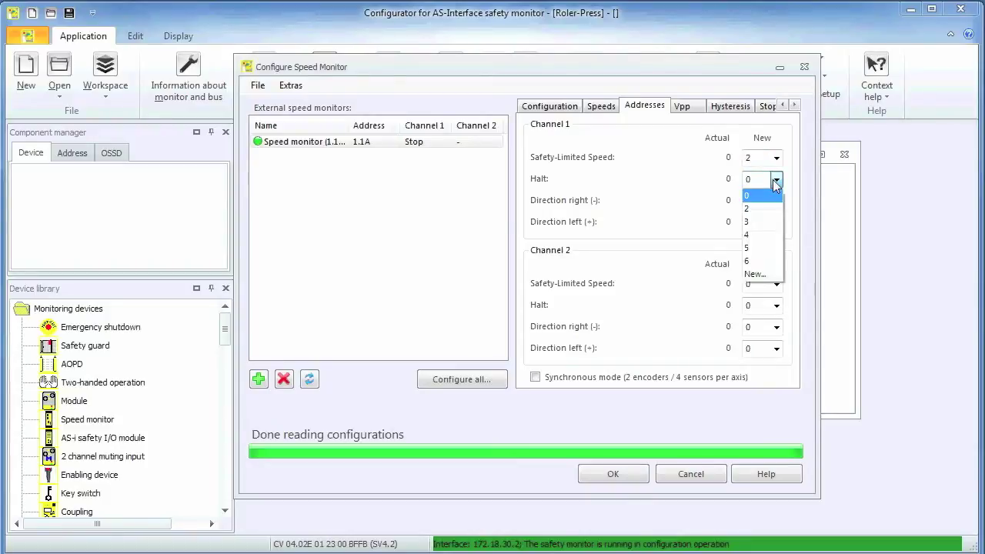
click(762, 223)
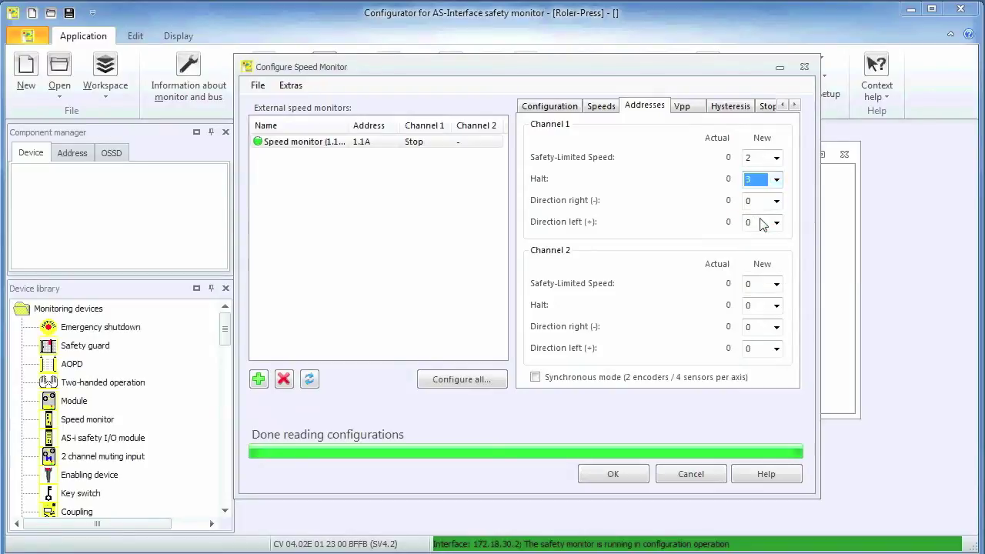
click(775, 202)
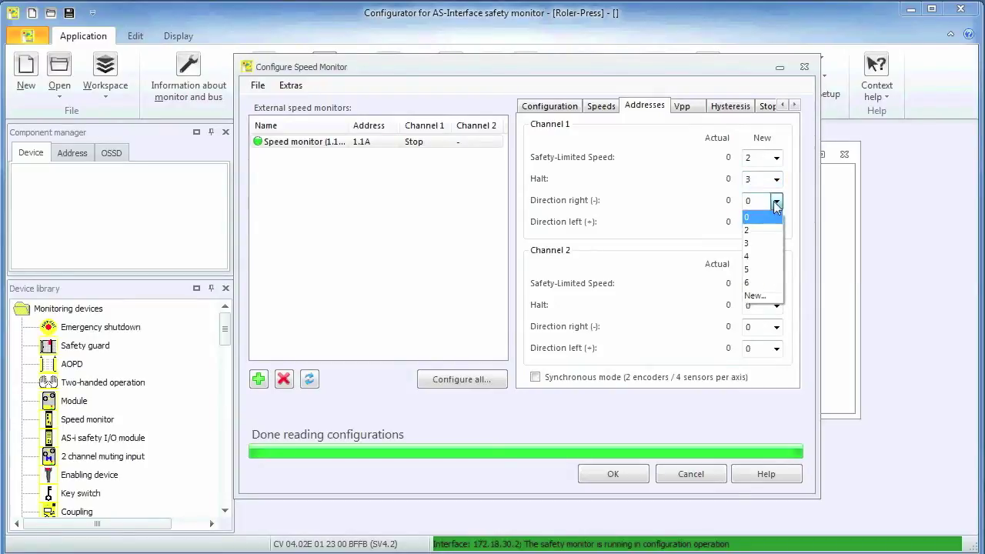
click(767, 257)
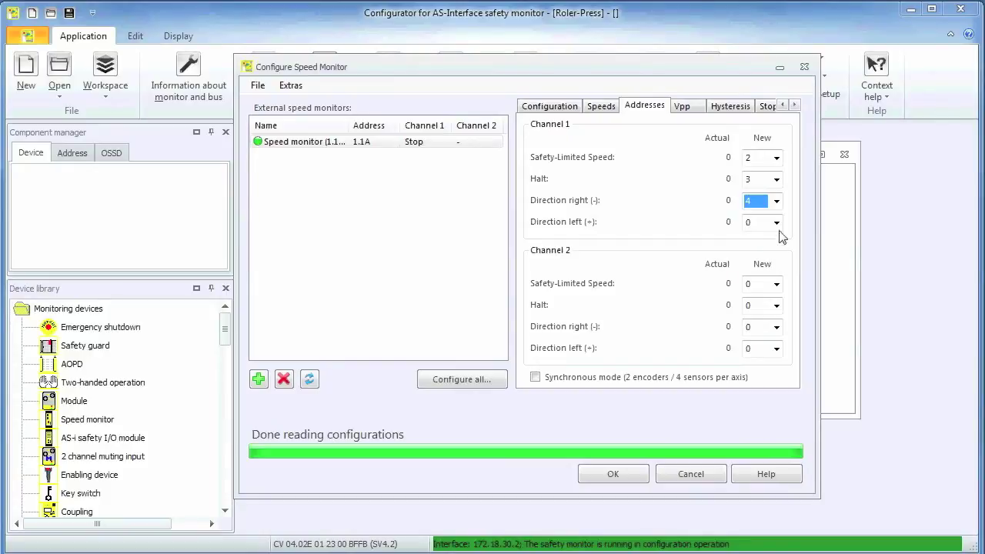
Change the Channel 1 halt stop speed from 25 to 3 Hz and return to the Configuration page.
click(766, 106)
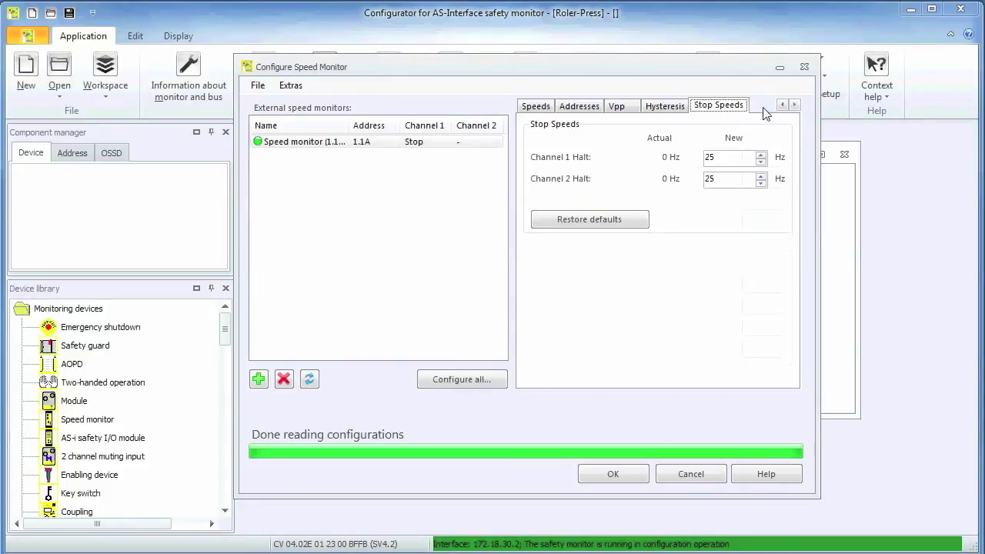
drag(740, 157, 679, 158)
text(3)
click(782, 105)
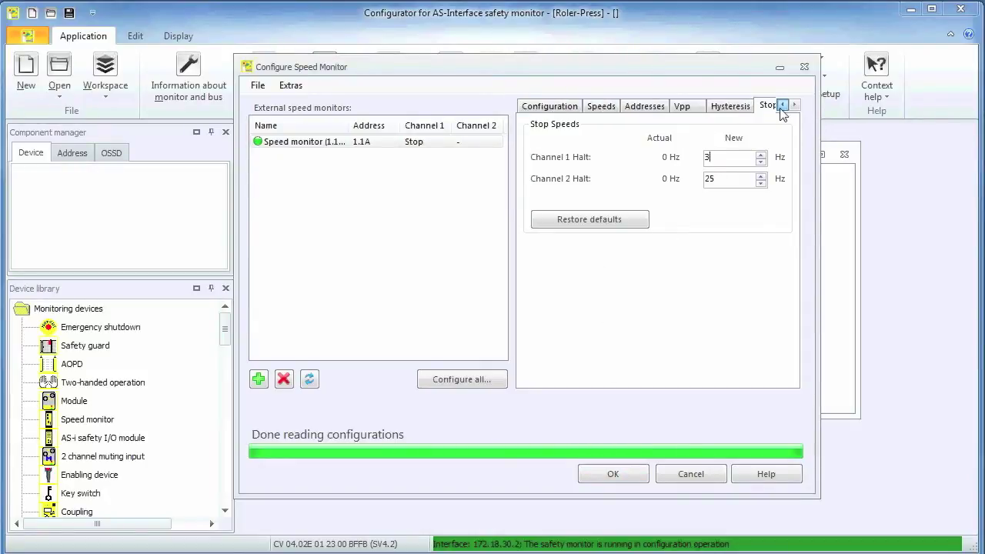
click(541, 107)
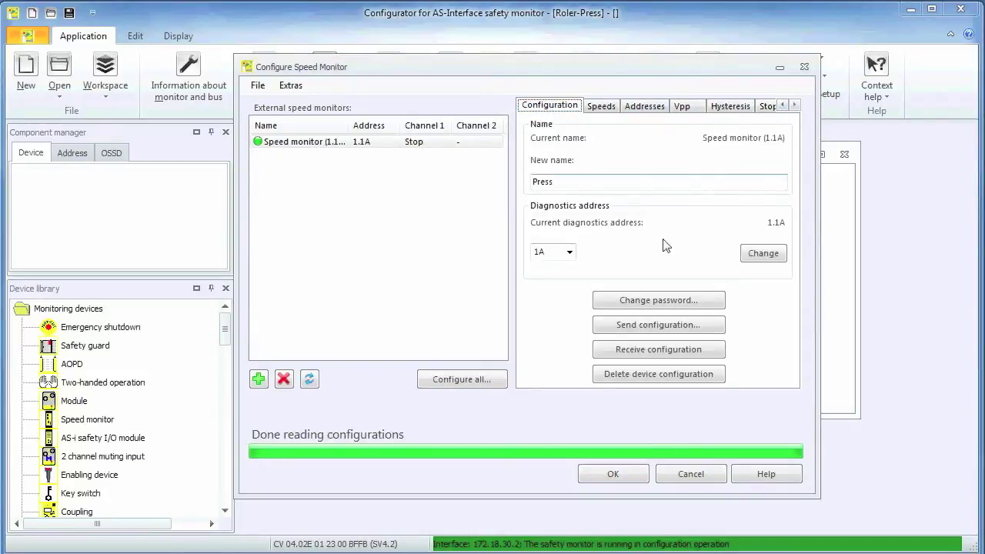
Send the configuration, entering the validator's name and a new password twice.
click(659, 326)
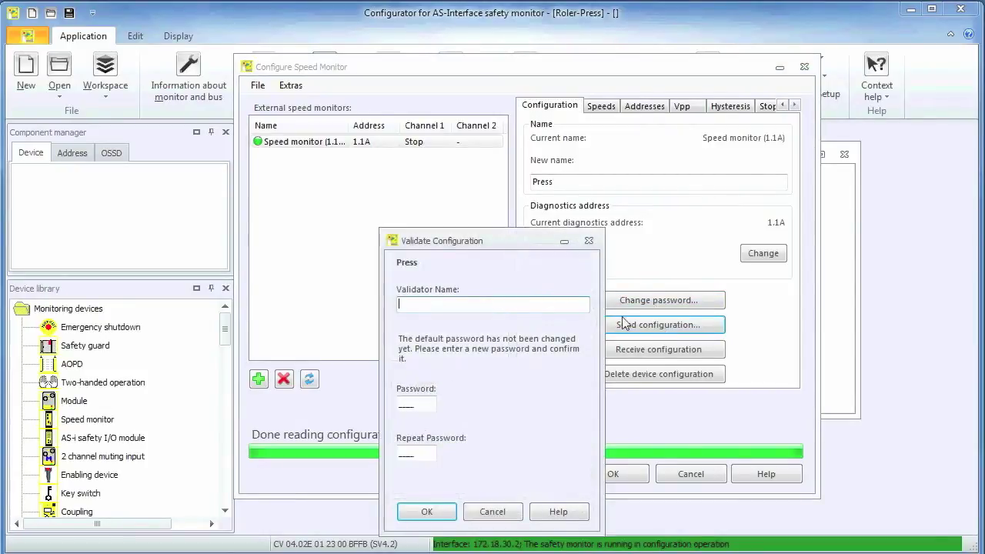
text(Helge)
click(415, 403)
text(****)
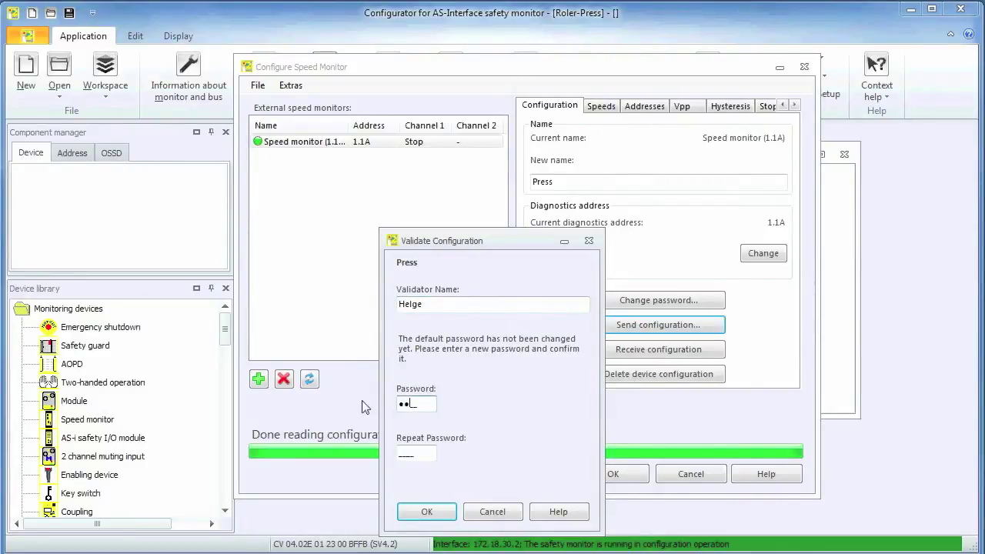
click(414, 451)
text(****)
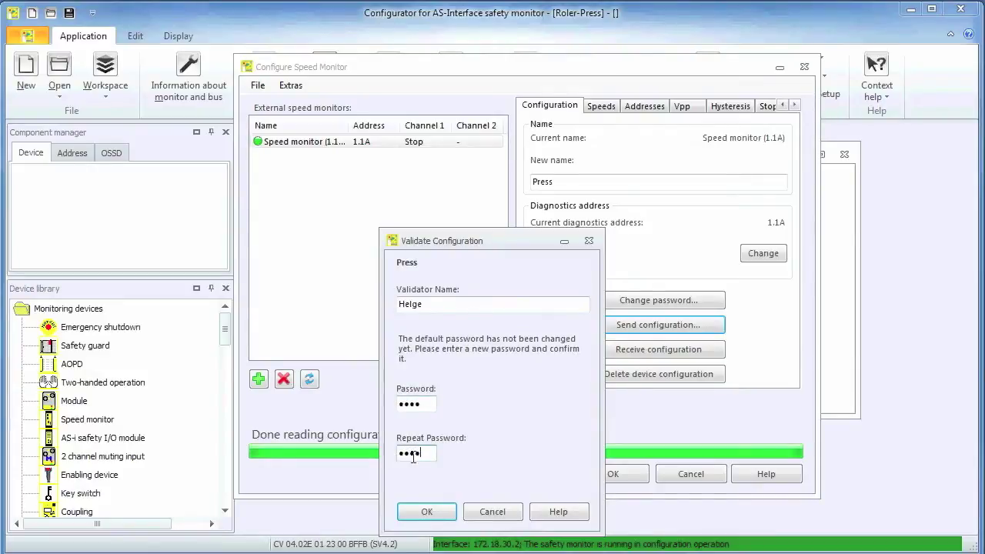
click(436, 512)
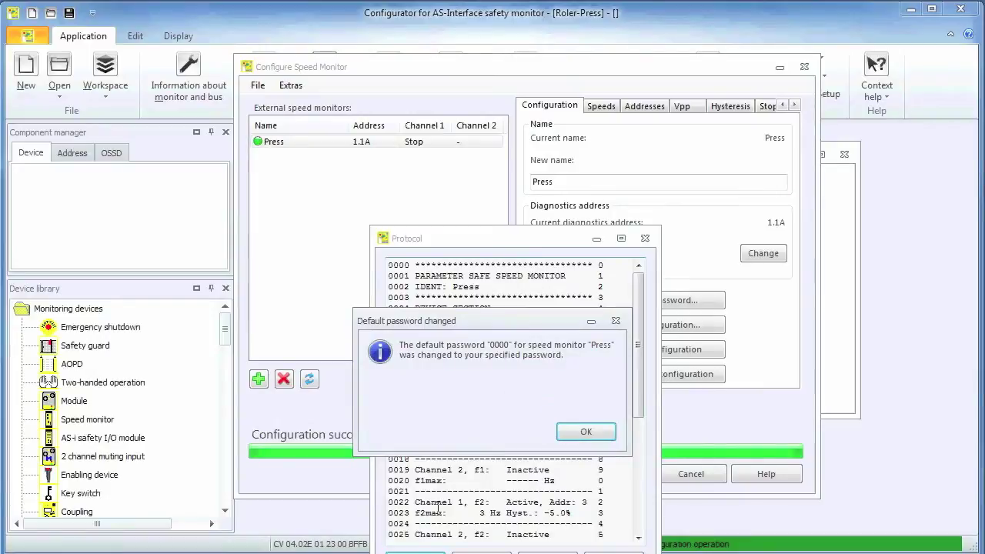
Acknowledge the password notice, review the configuration protocol, and close the speed monitor settings.
click(586, 431)
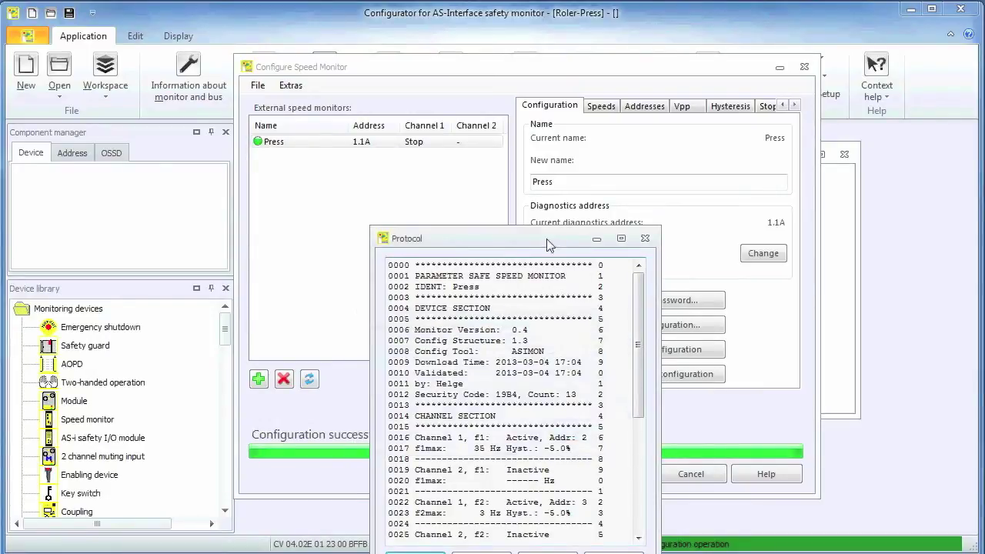
drag(546, 239, 534, 112)
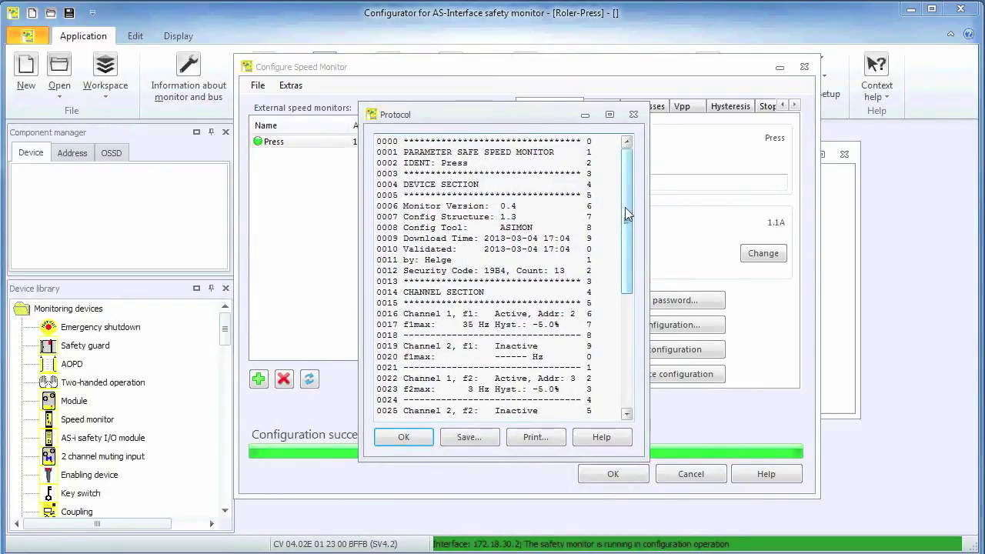
drag(625, 207, 629, 329)
click(402, 439)
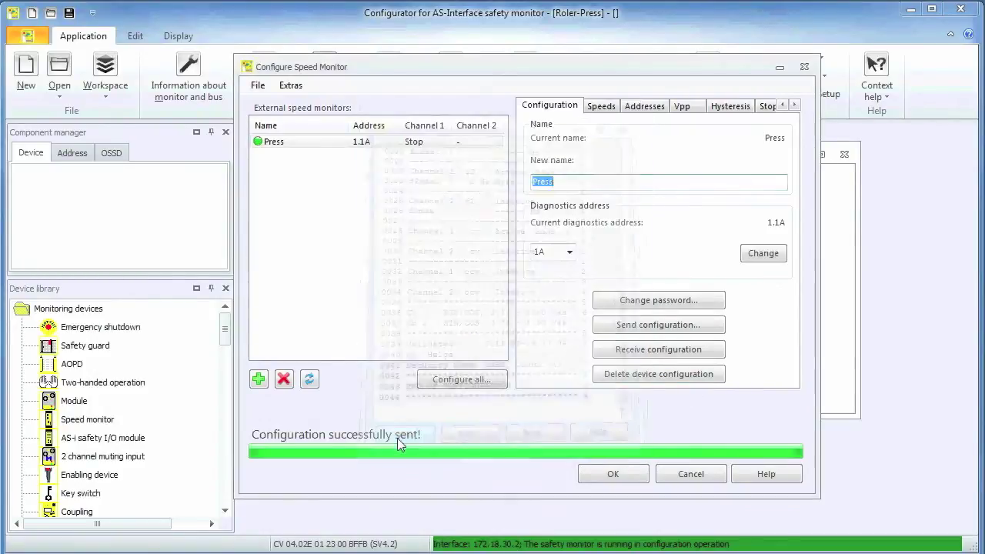
click(603, 476)
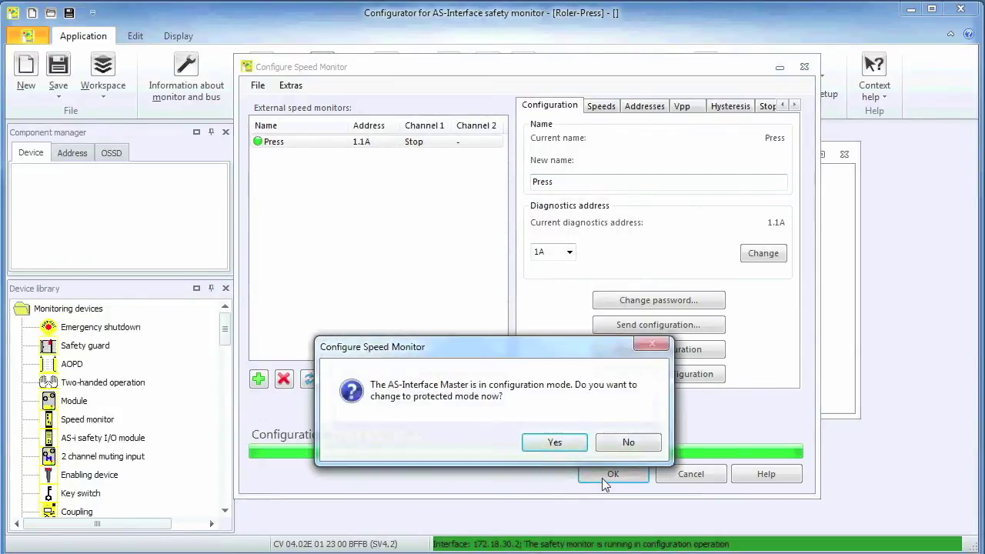
Switch to protected mode and add a Stop category 0 output named Motor on OSSD 1.
click(553, 444)
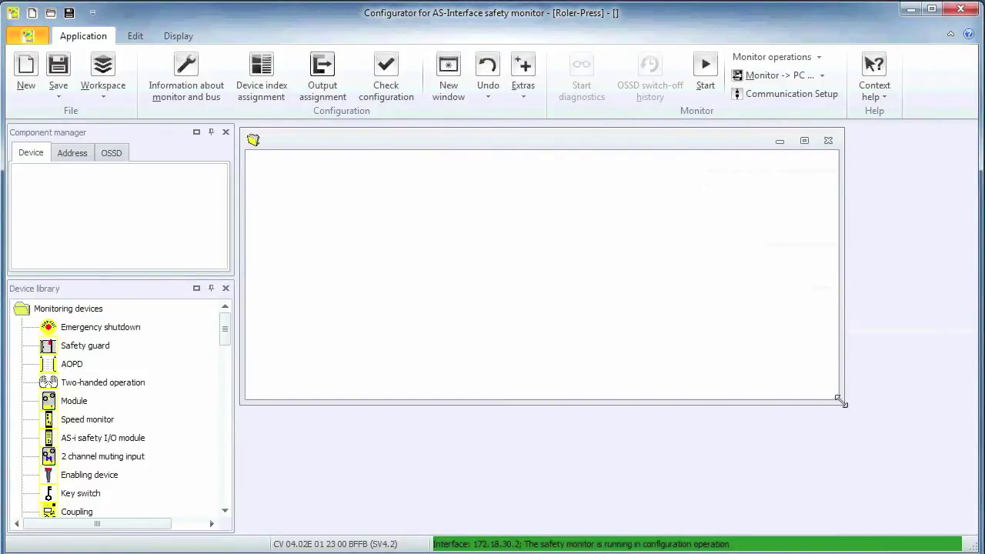
drag(841, 403, 954, 511)
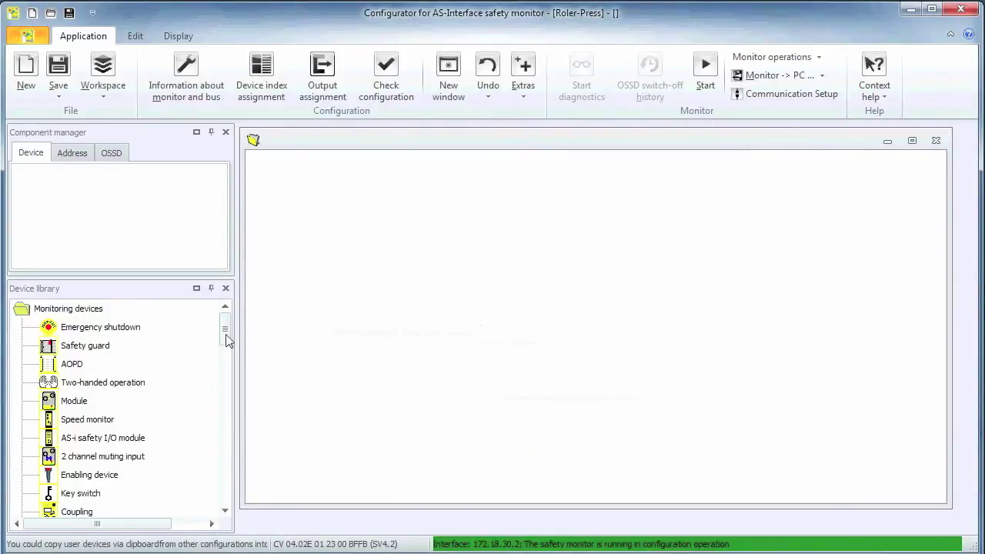
drag(228, 341, 229, 463)
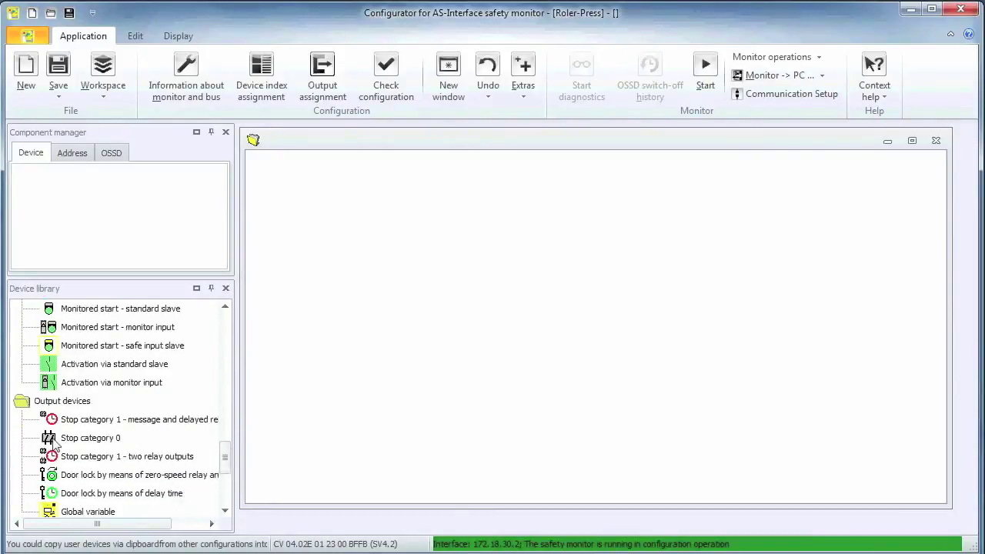
drag(55, 441, 313, 352)
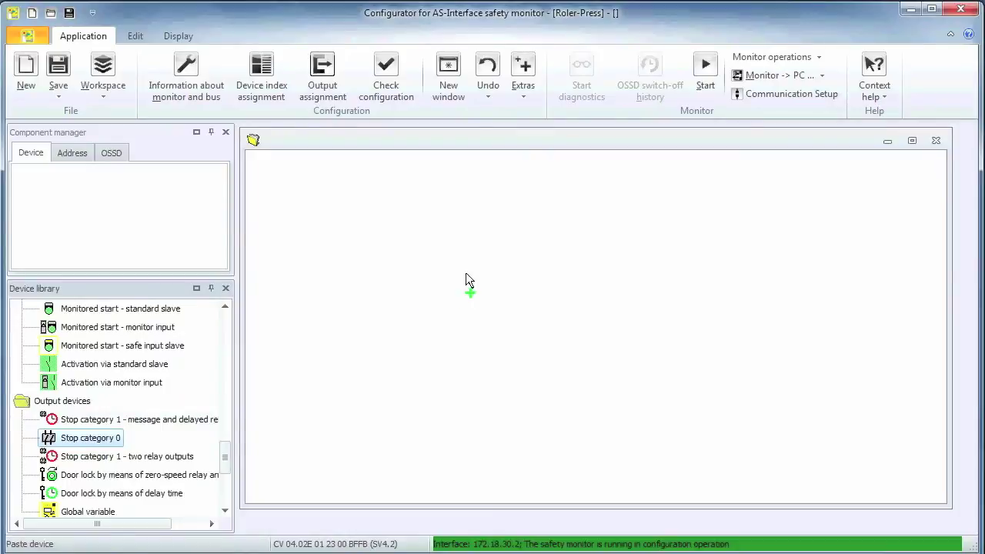
drag(484, 273, 485, 273)
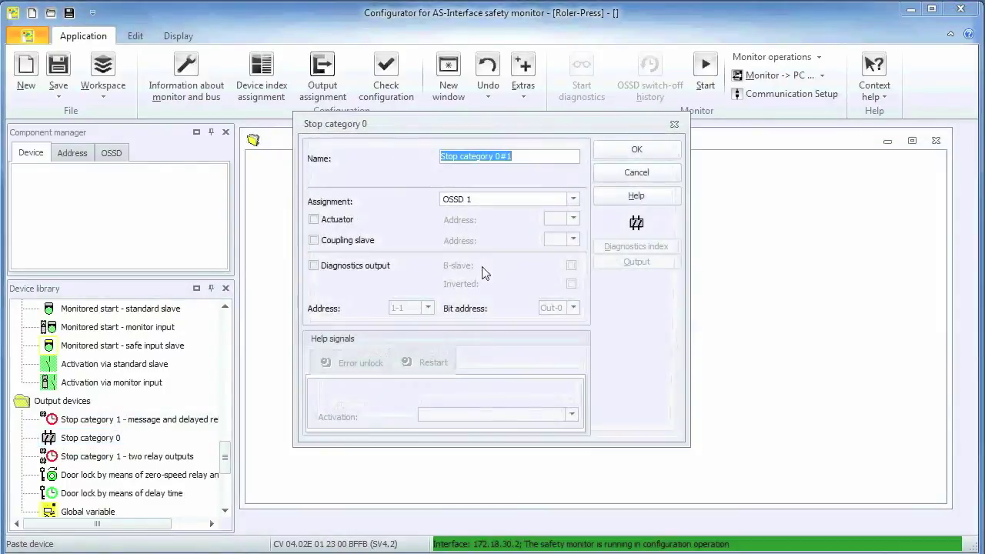
text(Motor)
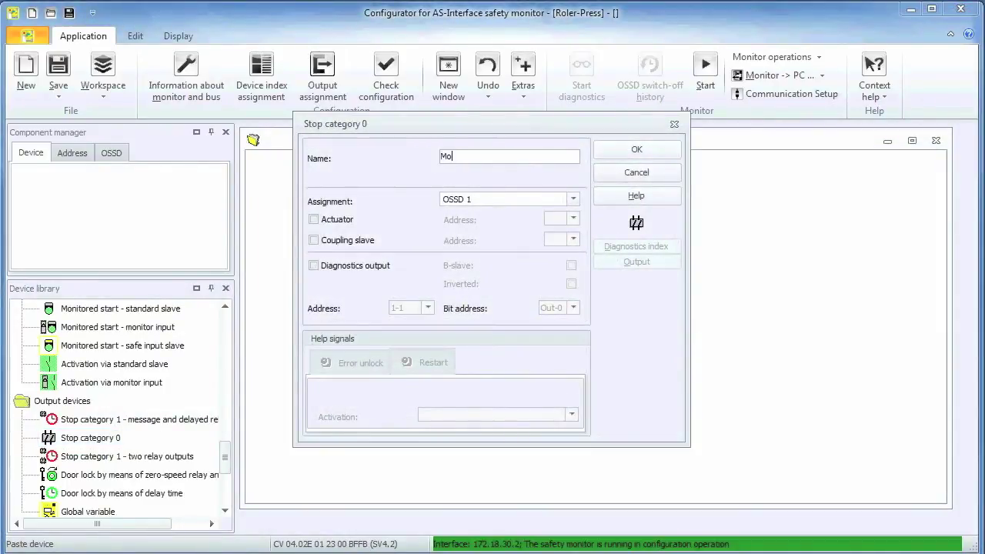
click(637, 149)
Add a Monitored start – standard slave to the diagram, naming it Green-Restart.
scroll(227, 465, up, 2)
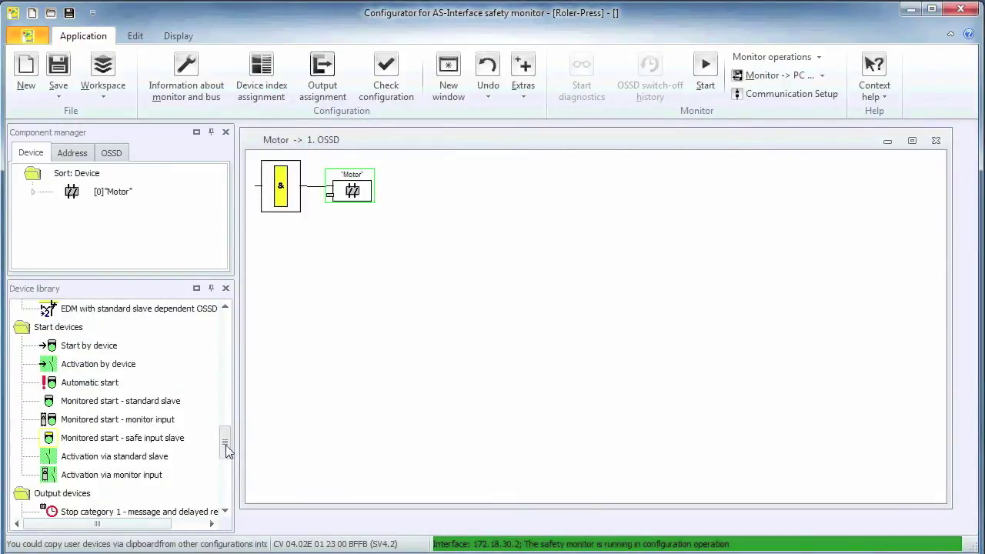
drag(88, 406, 326, 236)
text(Green-Restart)
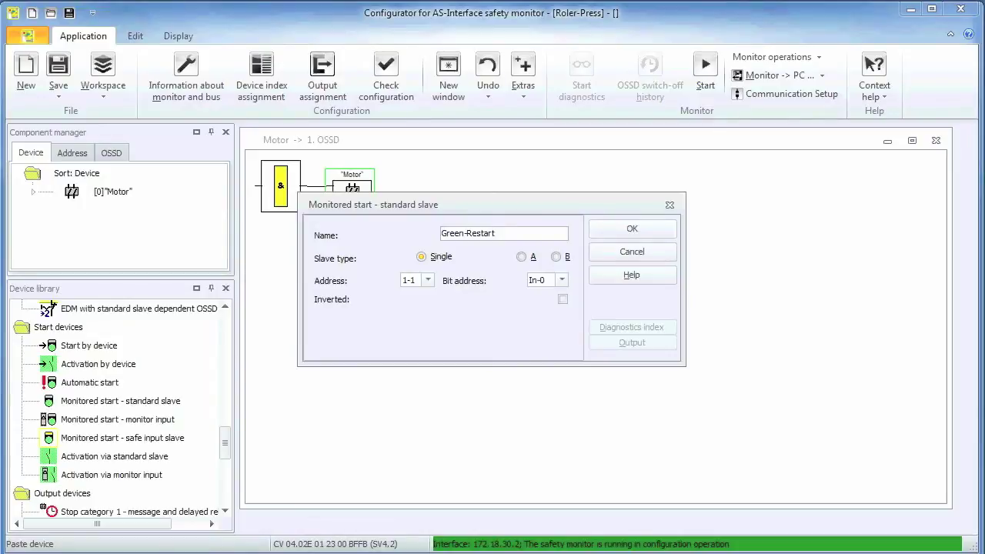
Set Green-Restart to address 1-7, slave type A, bit address In-3.
click(428, 280)
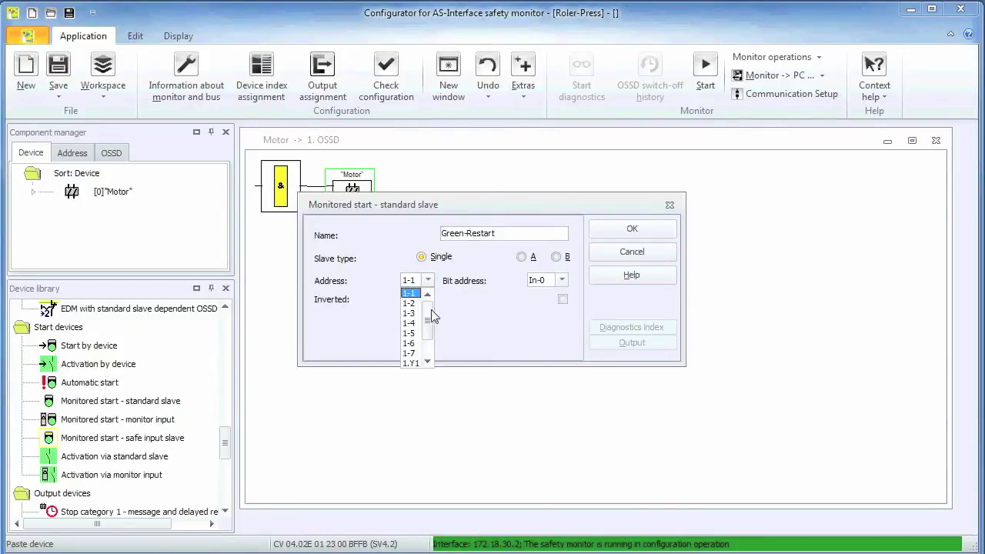
click(409, 352)
click(522, 256)
click(538, 282)
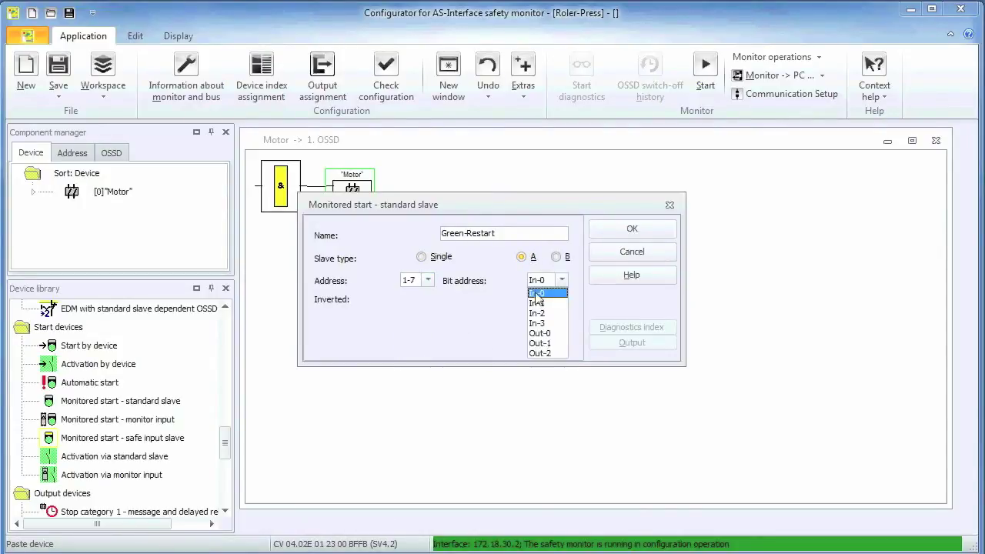
click(536, 323)
click(631, 229)
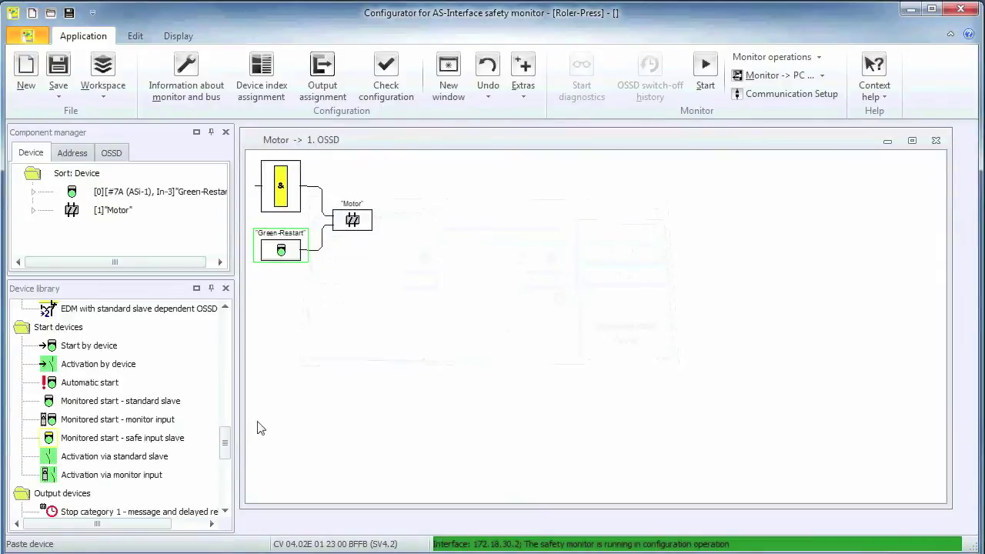
Add an independent emergency shutdown named E-Stop at address 1-5 to the AND block.
drag(223, 445, 222, 330)
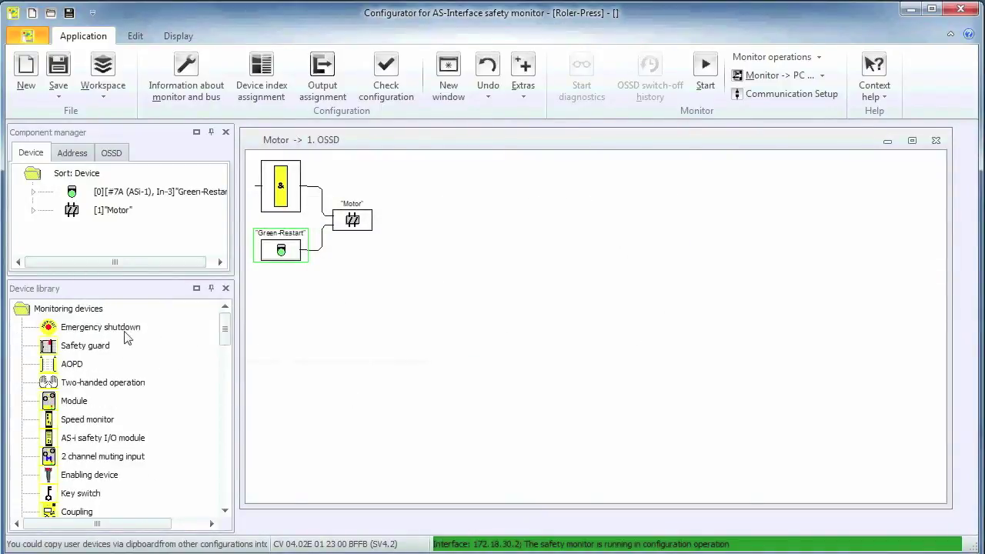
drag(113, 332, 281, 192)
text(E-Stop)
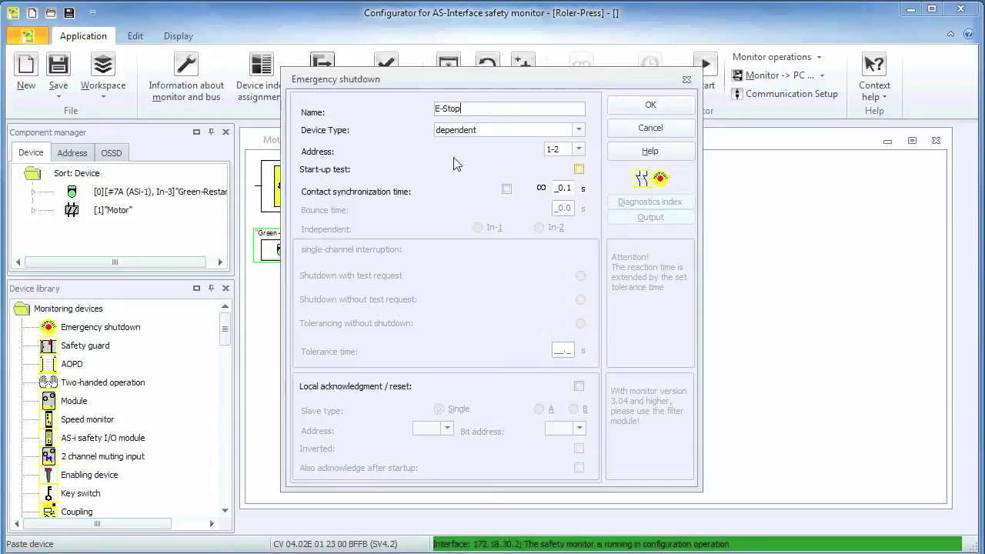
click(474, 131)
click(476, 164)
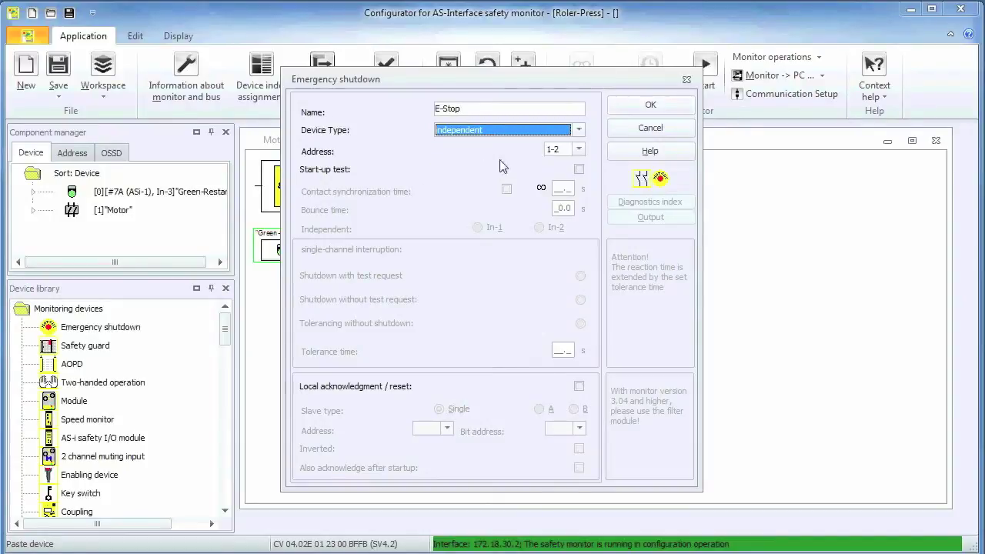
click(558, 150)
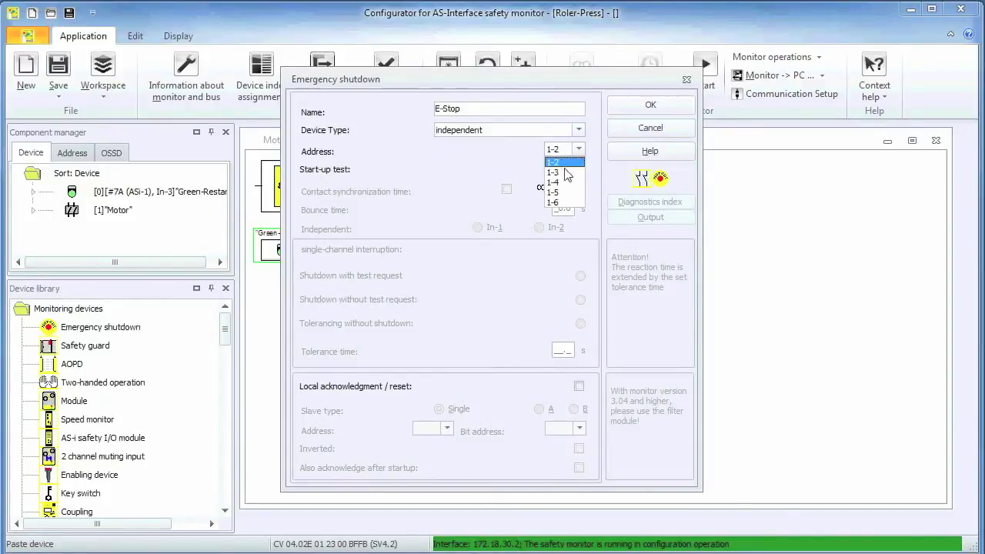
click(560, 192)
click(651, 108)
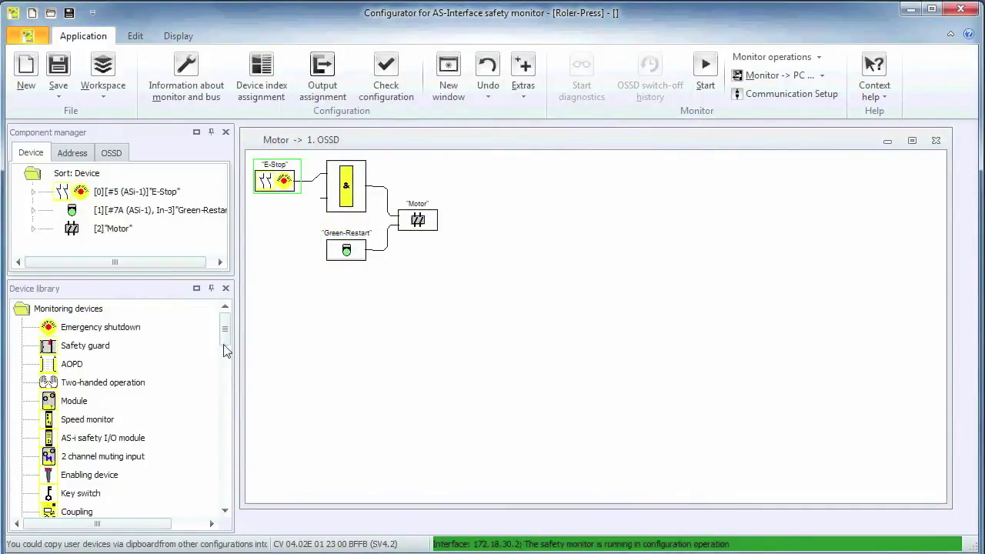
Add an OR#1 logic block to the Motor diagram.
scroll(226, 347, down, 2)
scroll(223, 360, down, 4)
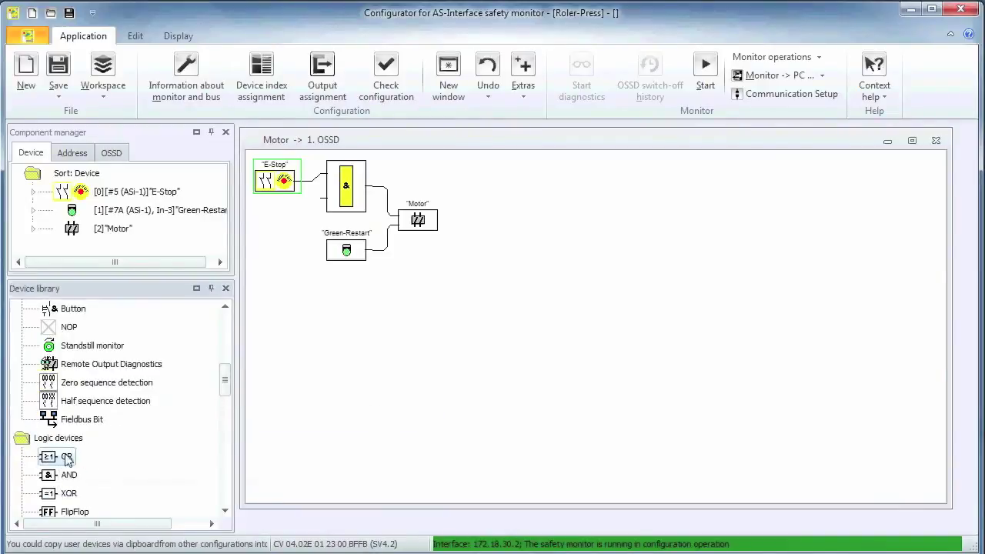
drag(66, 456, 340, 202)
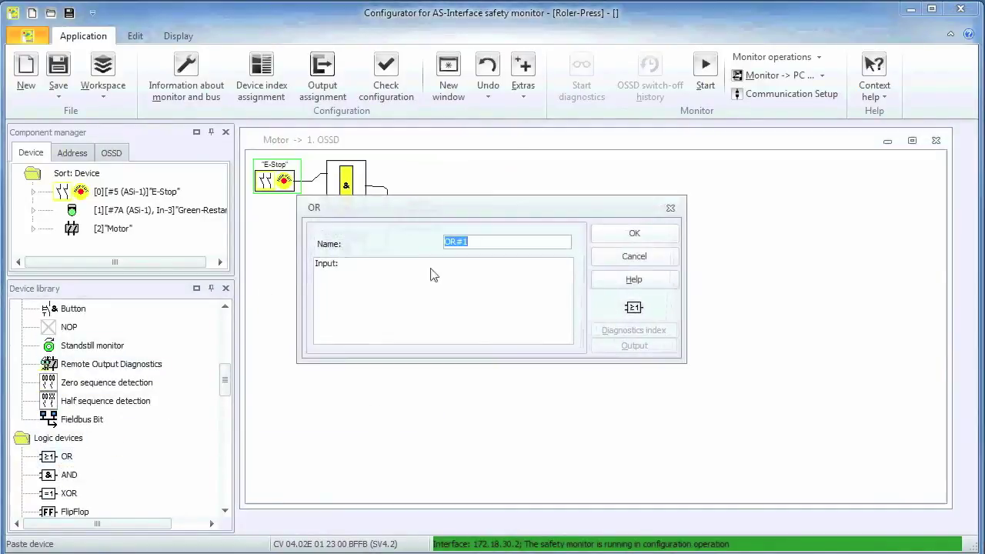
click(635, 232)
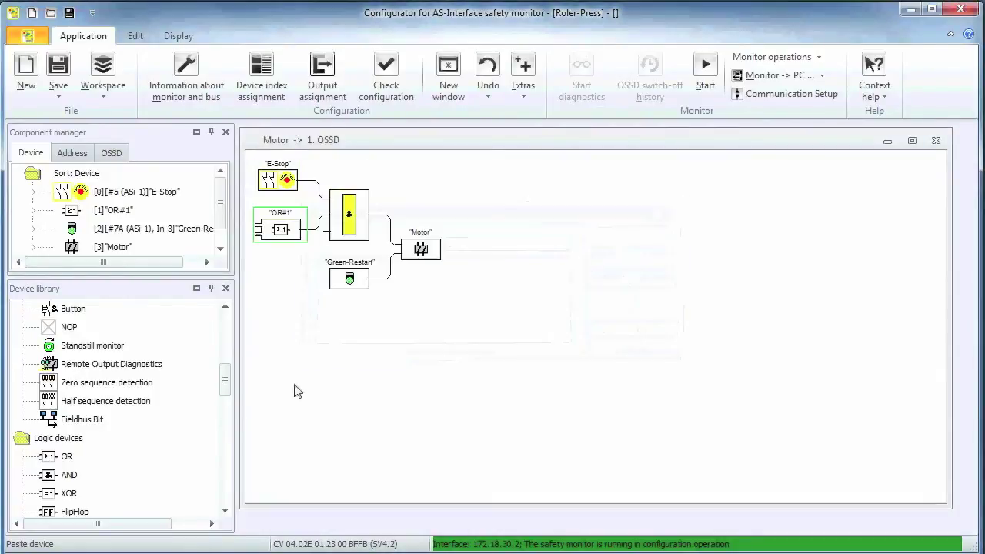
drag(225, 384, 228, 328)
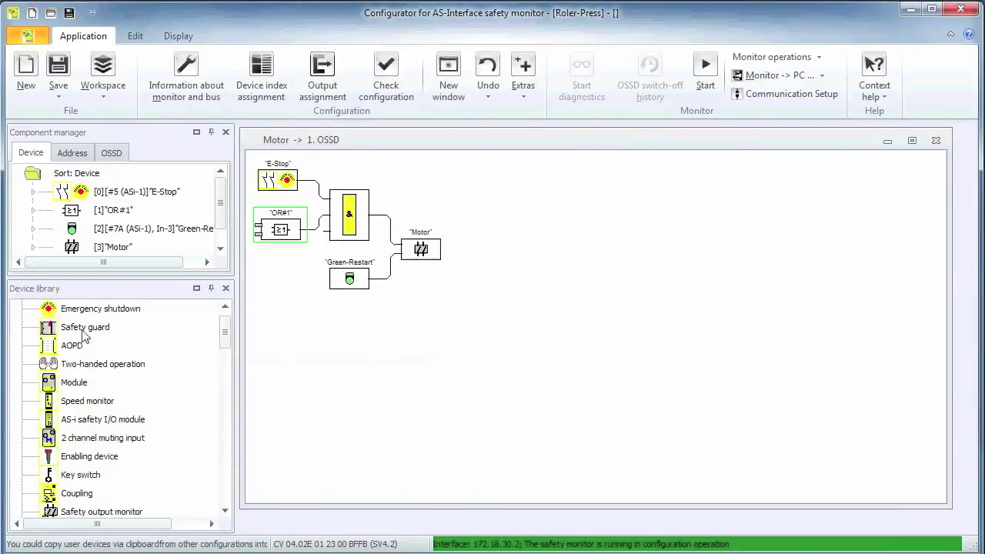
Feed OR#1 from a Protective Door safety guard, dependent with filtering, at address 1-6.
mouse_move(81, 328)
mouse_down()
mouse_move(131, 365)
mouse_move(282, 228)
mouse_up()
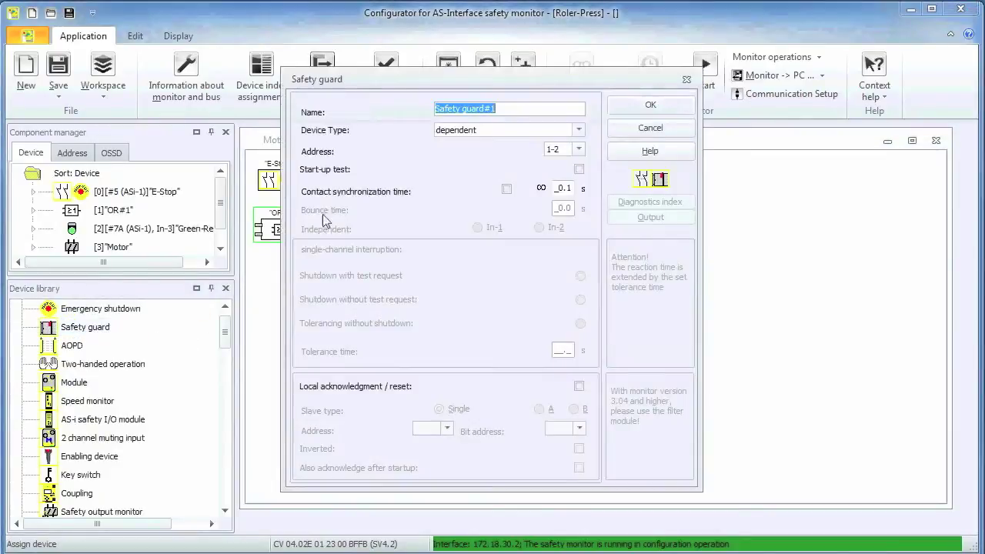
text(Prote)
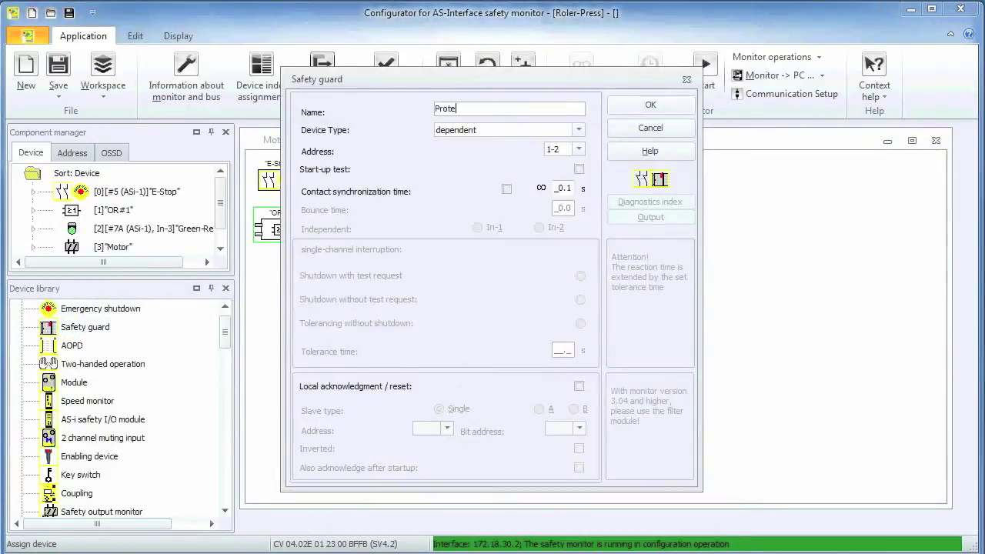
text(ctive Door)
click(465, 131)
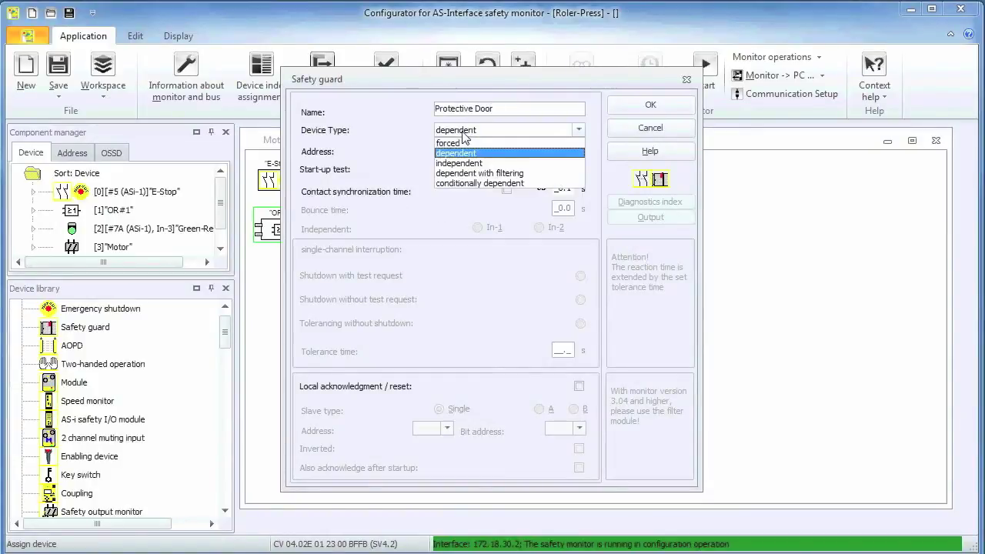
click(464, 176)
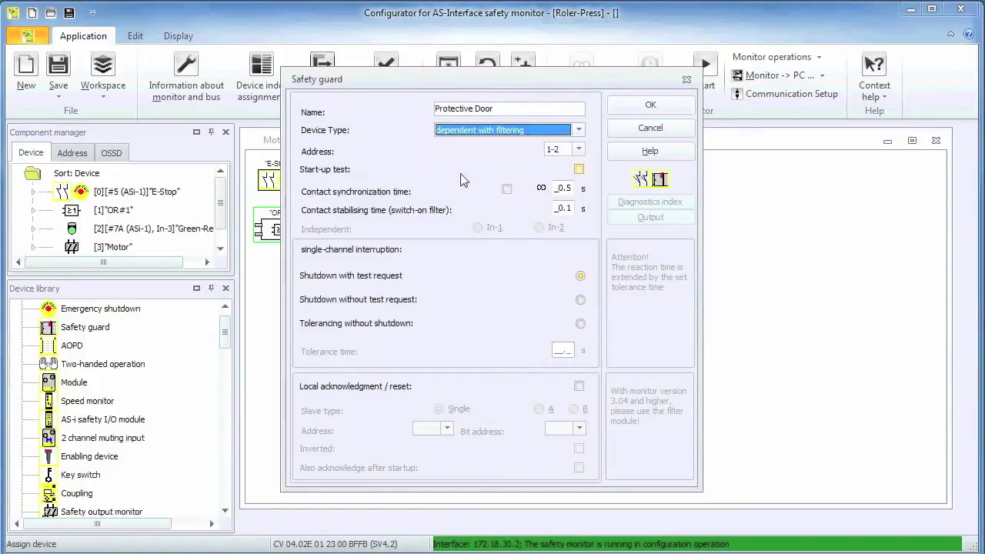
click(578, 148)
click(567, 189)
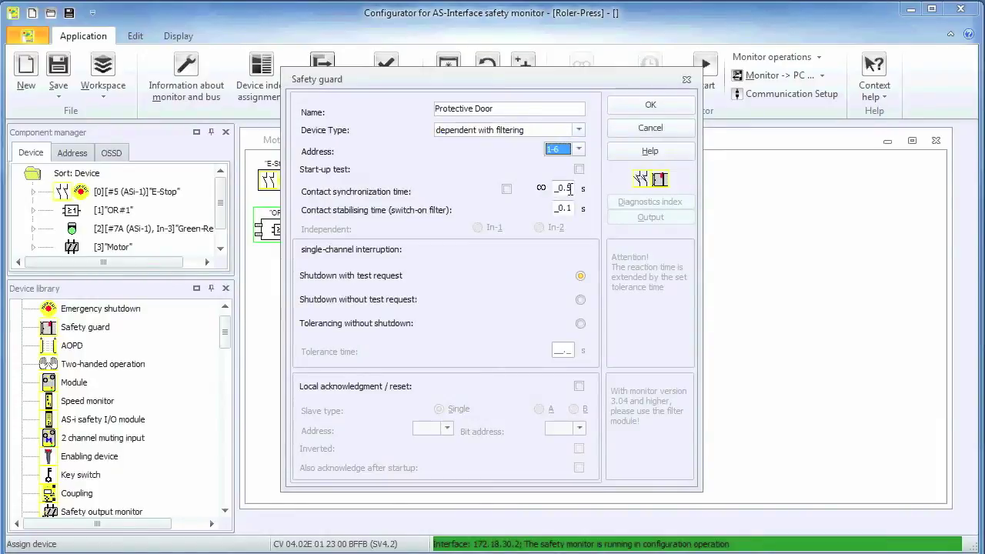
click(641, 104)
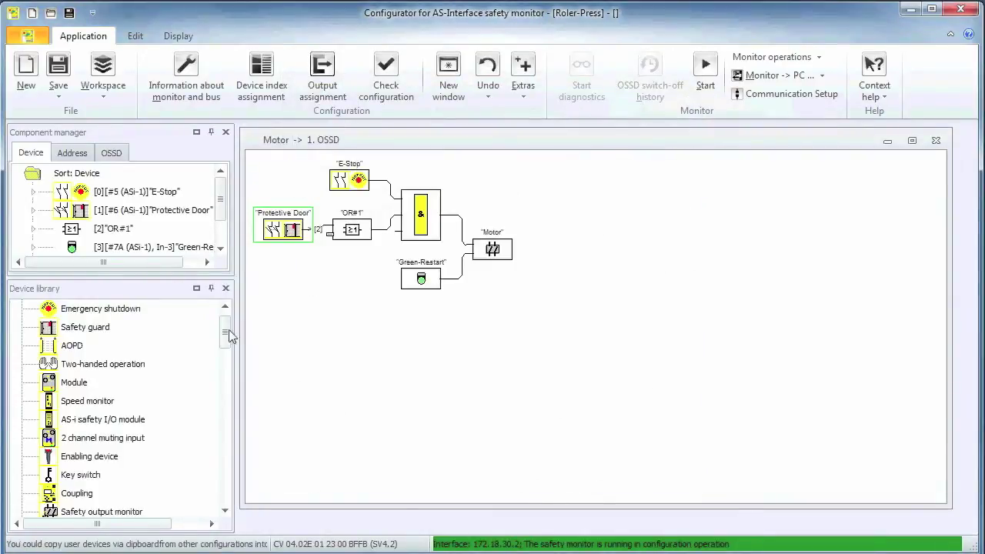
drag(224, 335, 231, 392)
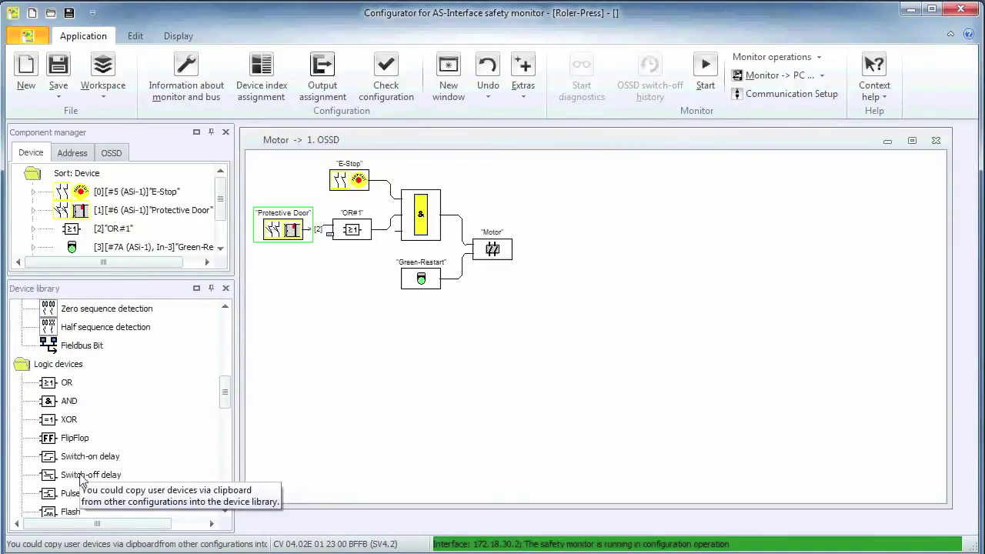
Put Switch-off delay#1 in front of OR#1 with a delay time of 5.
drag(73, 475, 360, 245)
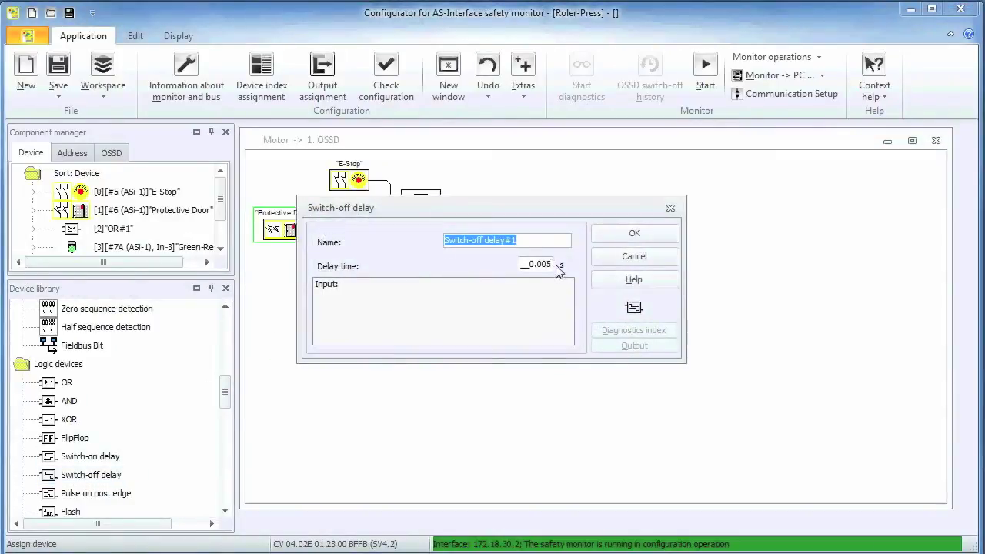
click(551, 265)
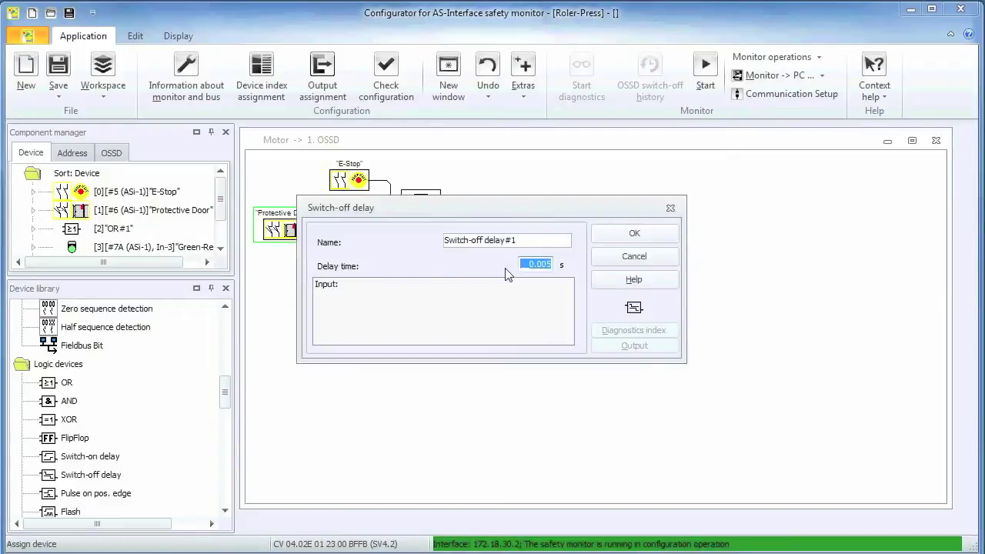
key(BackSpace)
text(5__)
click(618, 239)
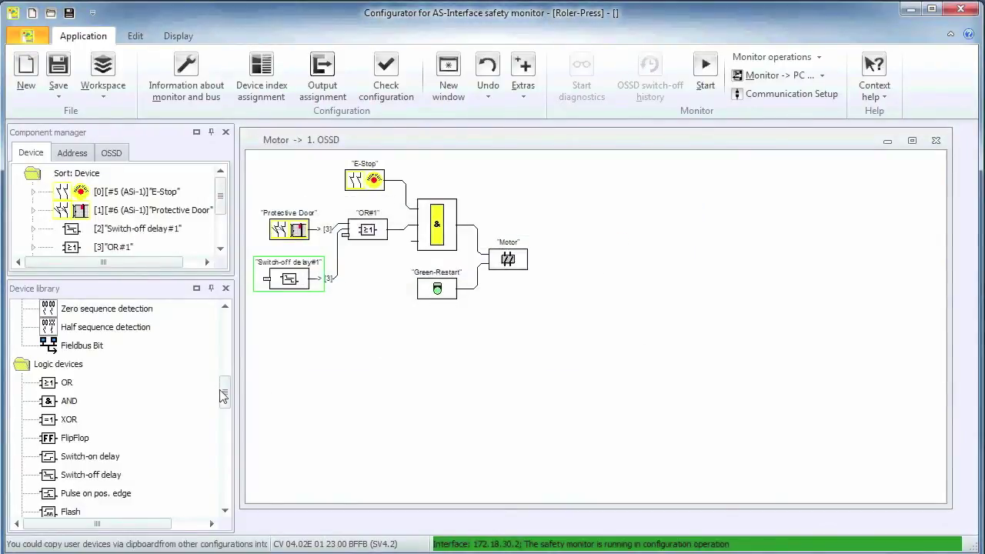
Chain Switch-off delay#2 through a new AND#1 into OR#1, then attach a speed monitor to delay#1.
drag(64, 406, 369, 246)
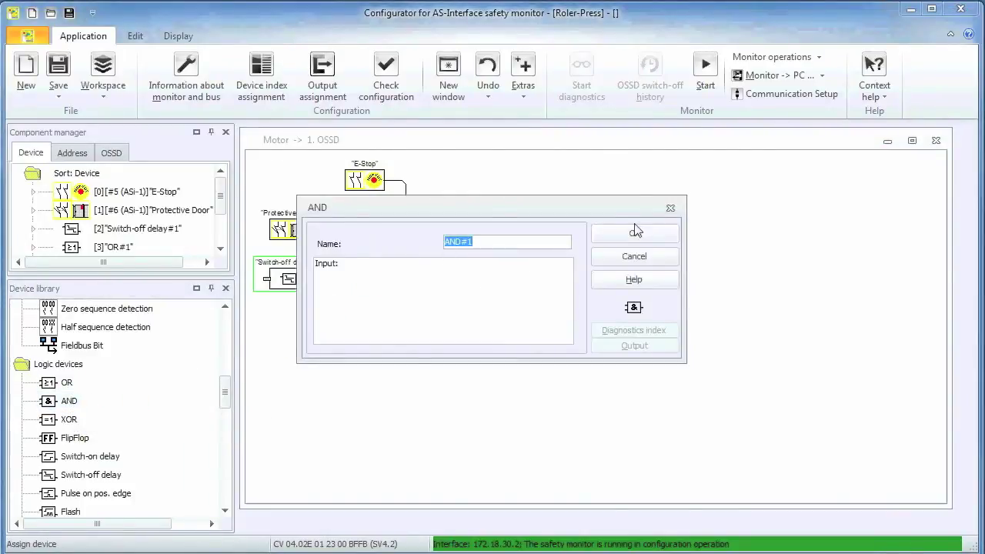
click(636, 229)
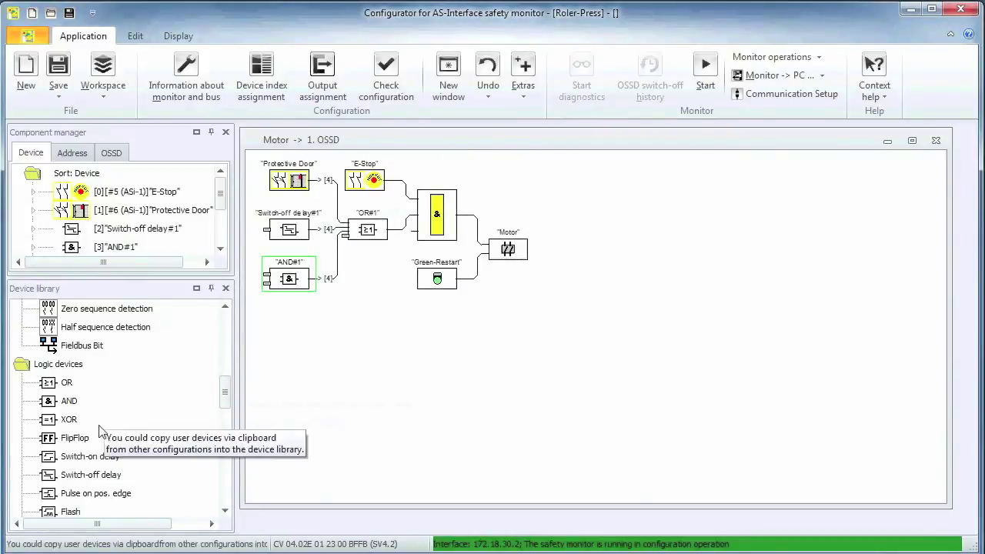
drag(82, 473, 342, 287)
drag(531, 262, 552, 264)
key(BackSpace)
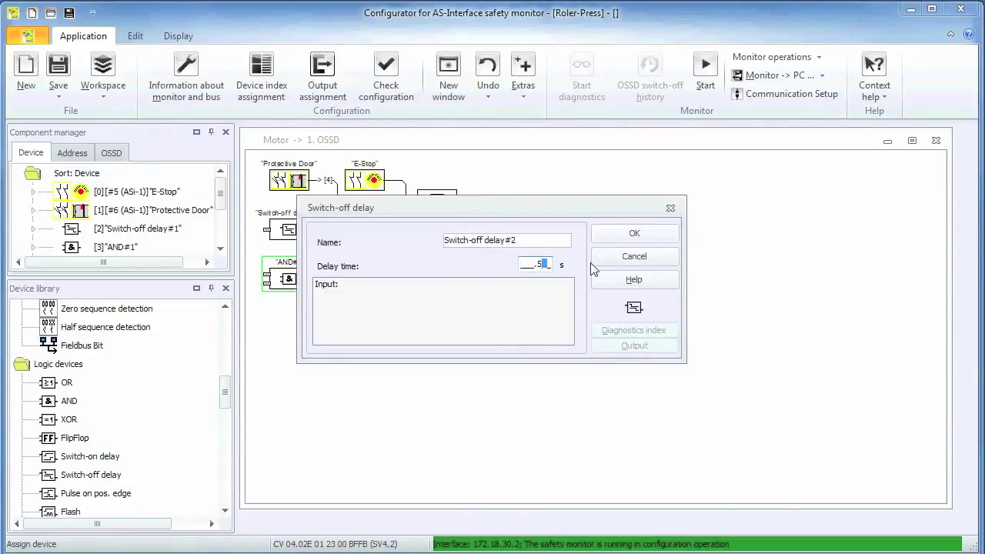
click(634, 233)
drag(229, 398, 236, 338)
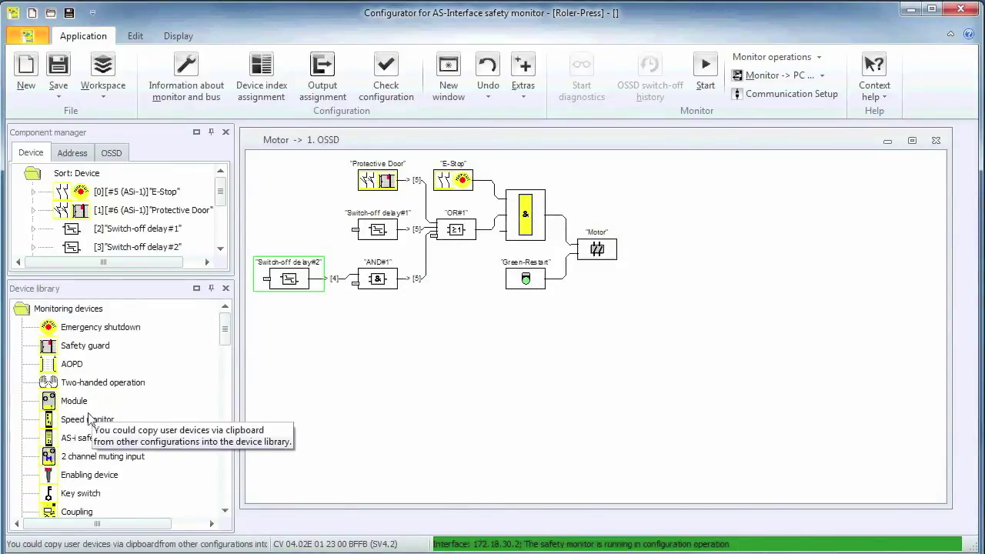
drag(92, 419, 376, 231)
click(526, 239)
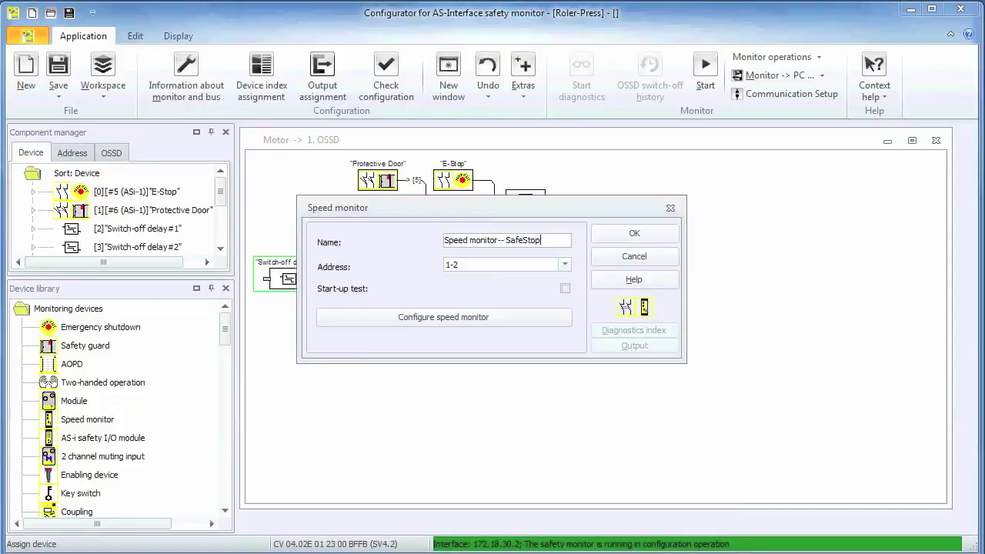
Set the SafeStop speed monitor on Switch-off delay#1 to address 1-3.
click(505, 262)
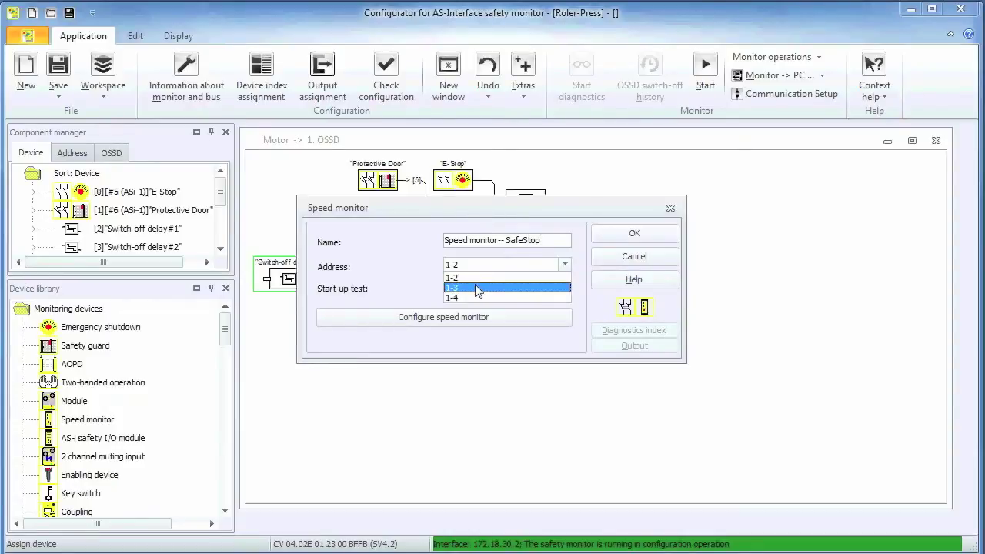
click(477, 287)
click(633, 232)
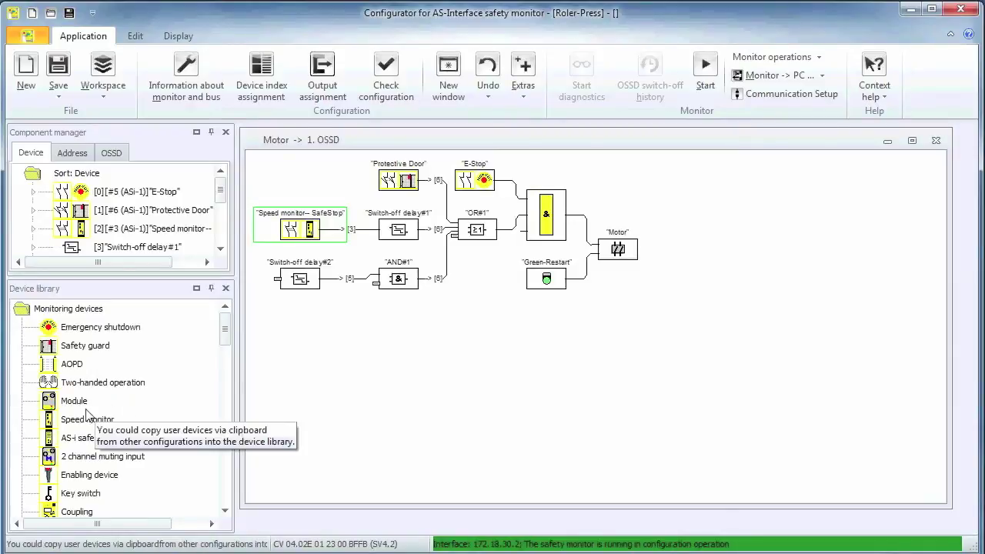
Feed Switch-off delay#2 from a speed monitor named SafeDirection at address 1-4.
drag(127, 416, 296, 286)
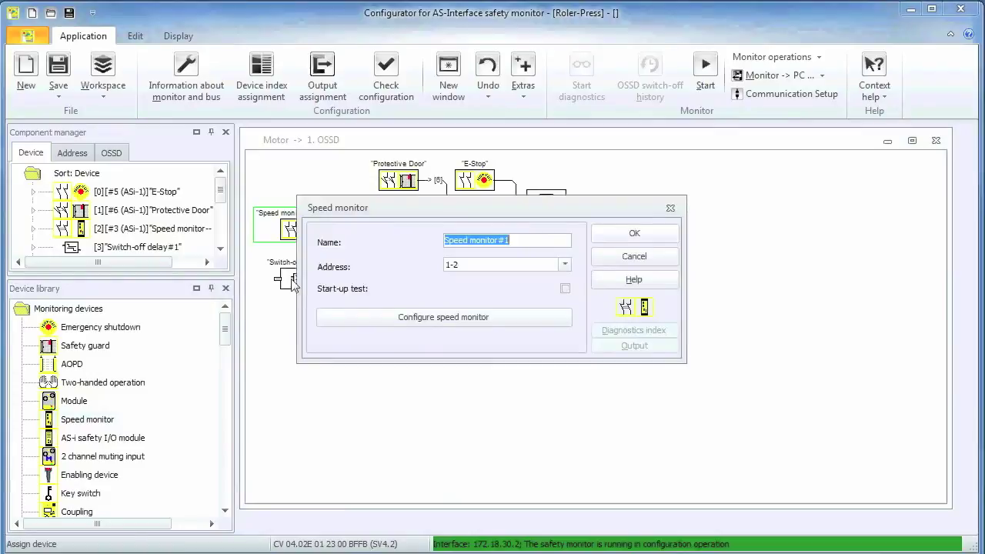
click(529, 239)
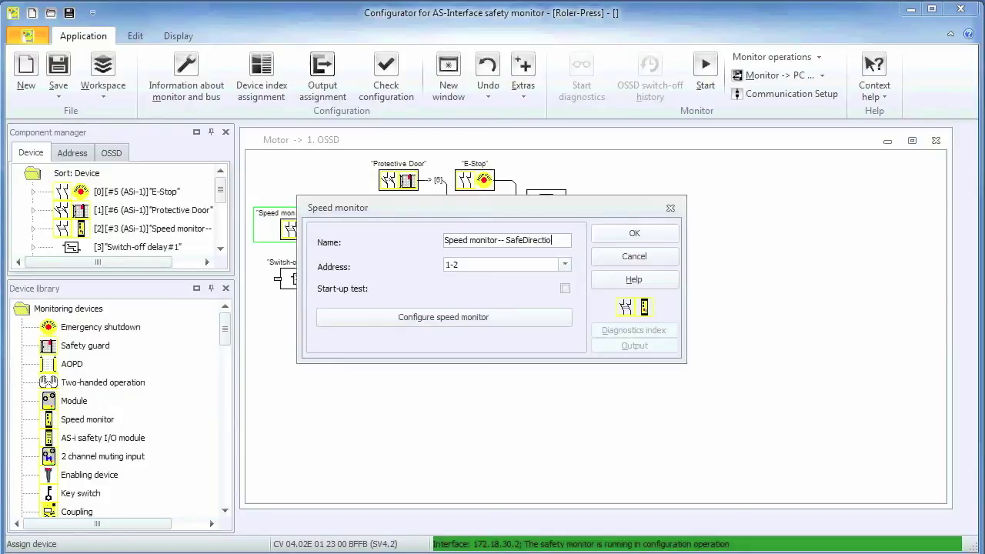
click(563, 263)
click(526, 288)
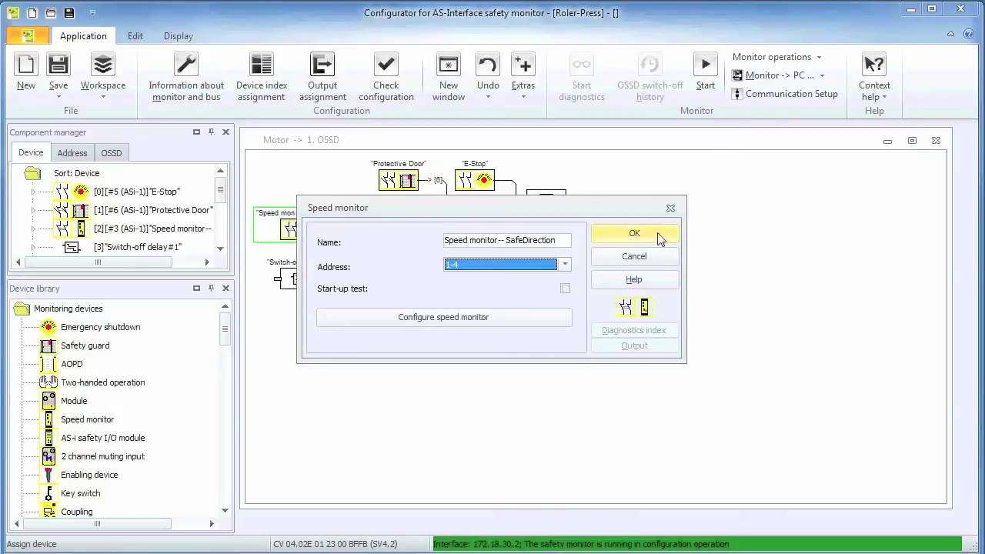
click(634, 233)
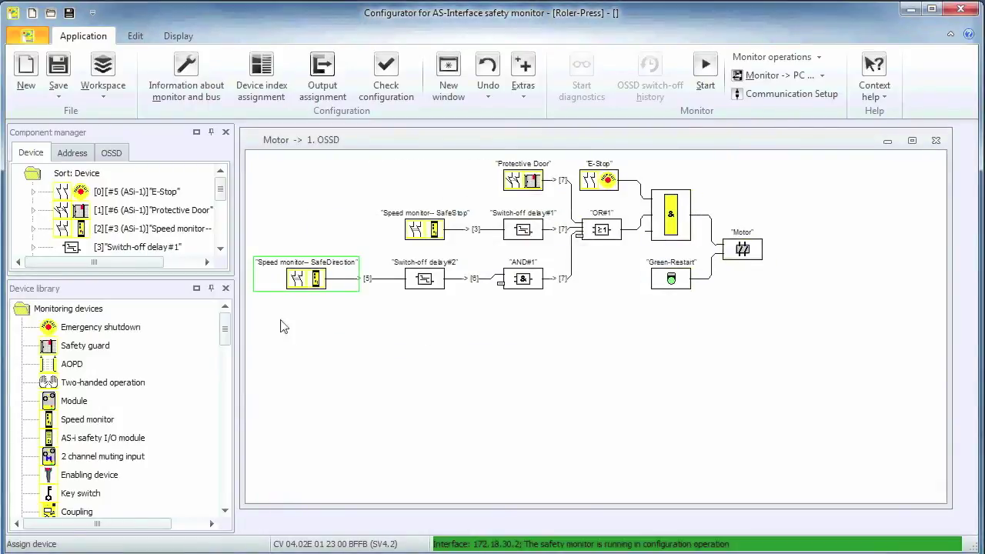
Attach a third speed monitor, named Speed monitor-SafeSpeed (address 1-2), to AND#1.
drag(77, 420, 537, 286)
click(522, 241)
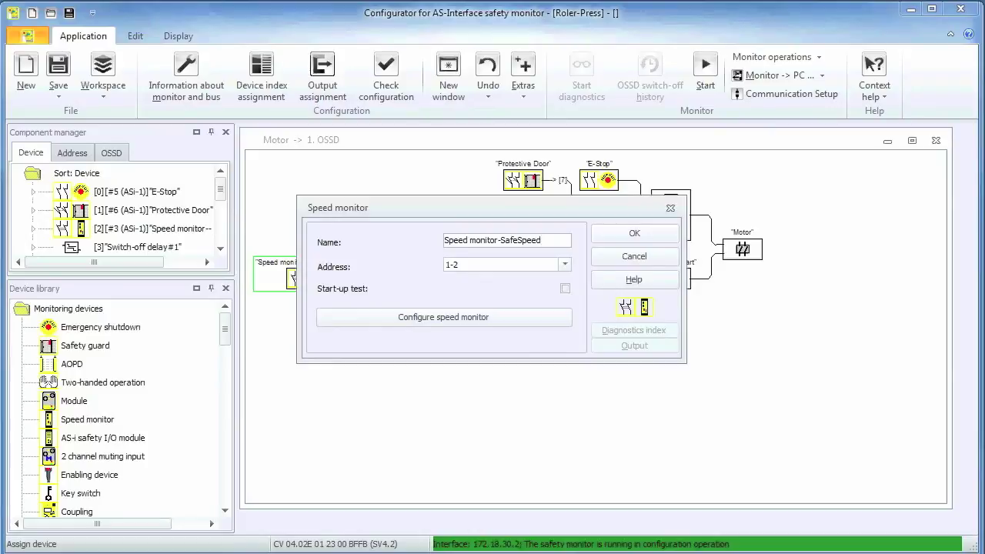
click(626, 233)
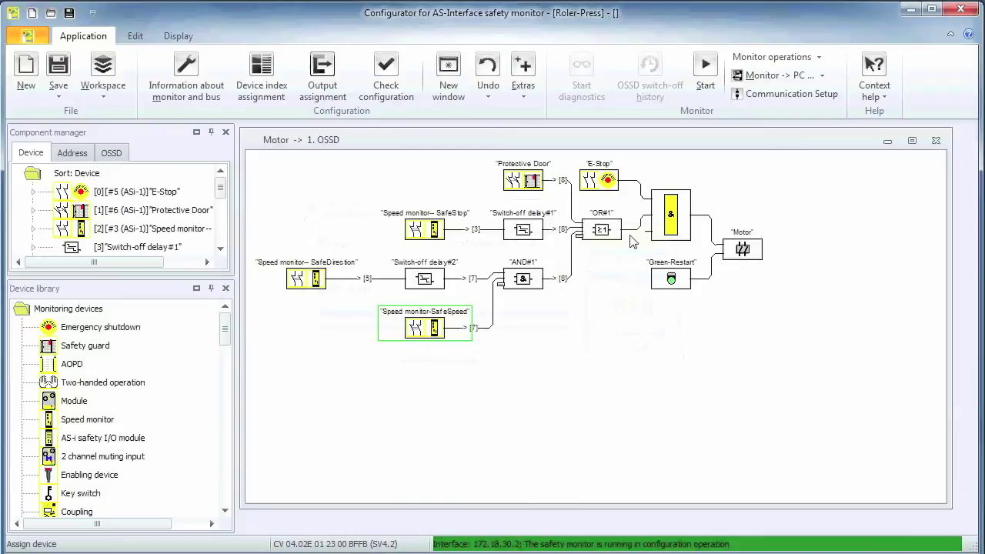
Send the configuration PC -> Monitor with the password, and teach the code sequences.
click(821, 75)
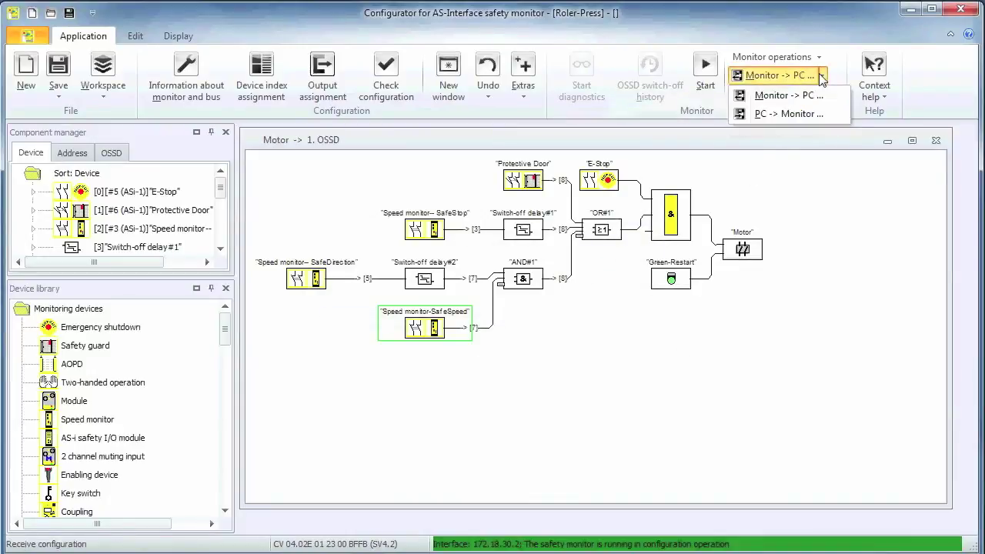
click(804, 115)
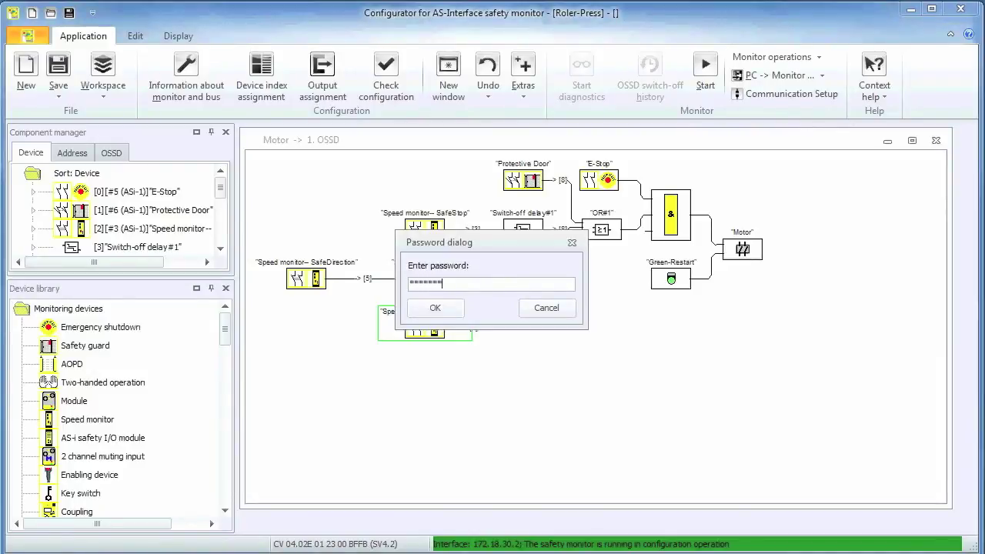
key(Return)
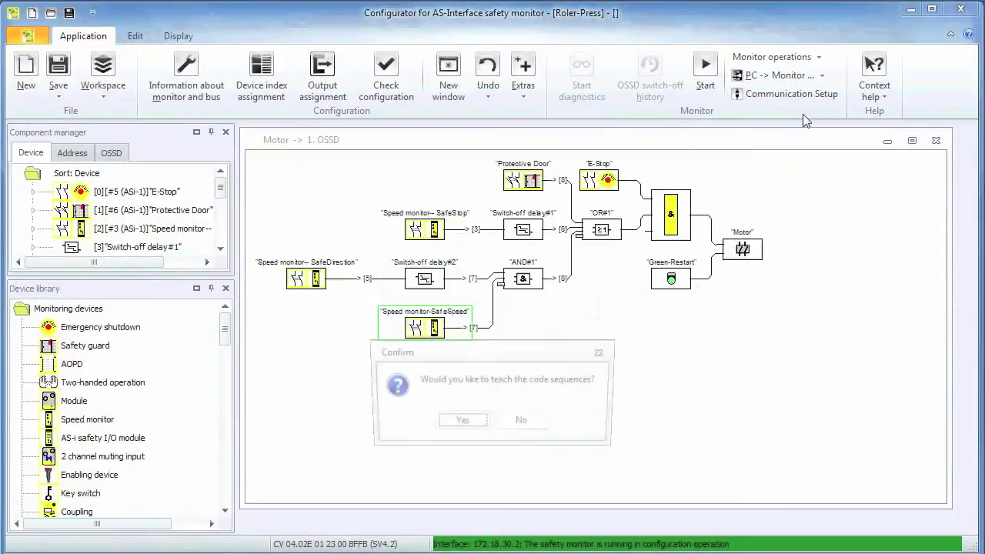
click(469, 423)
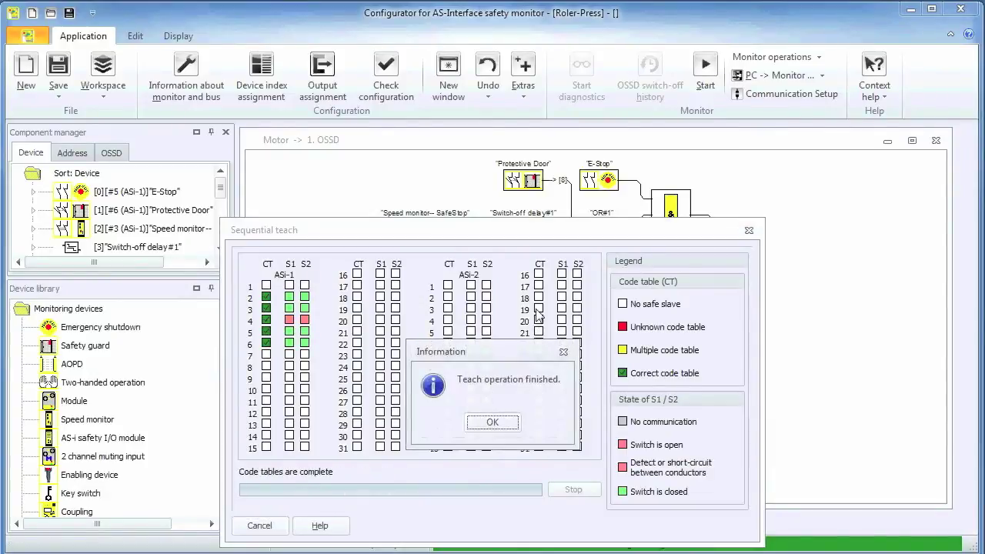
click(492, 422)
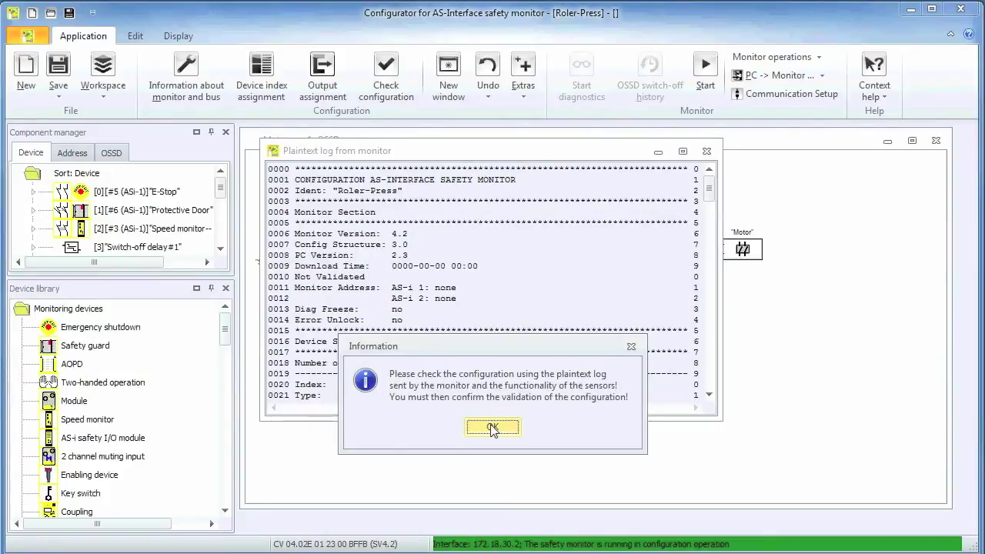
Validate the downloaded configuration with the validator's name and password, and accept the success message.
click(493, 428)
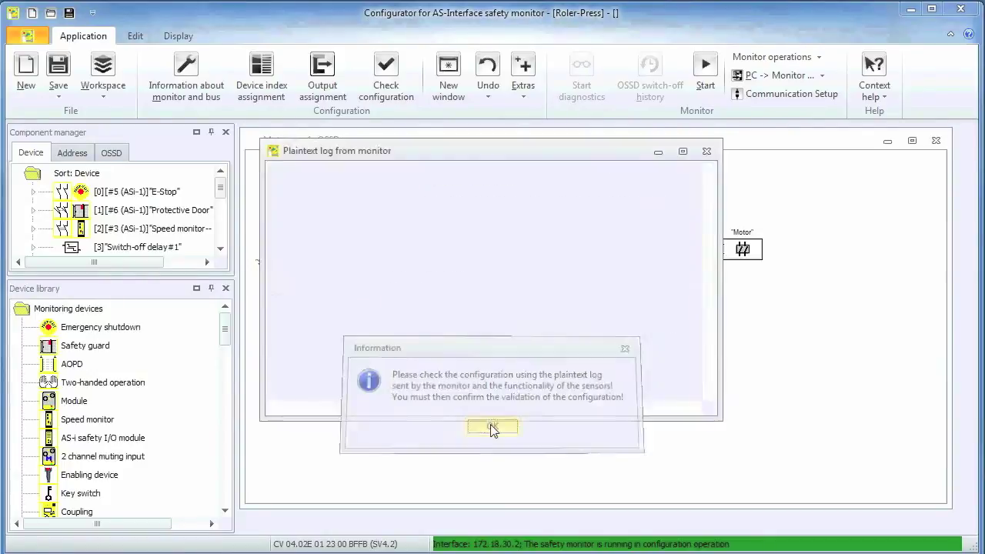
text(Helge)
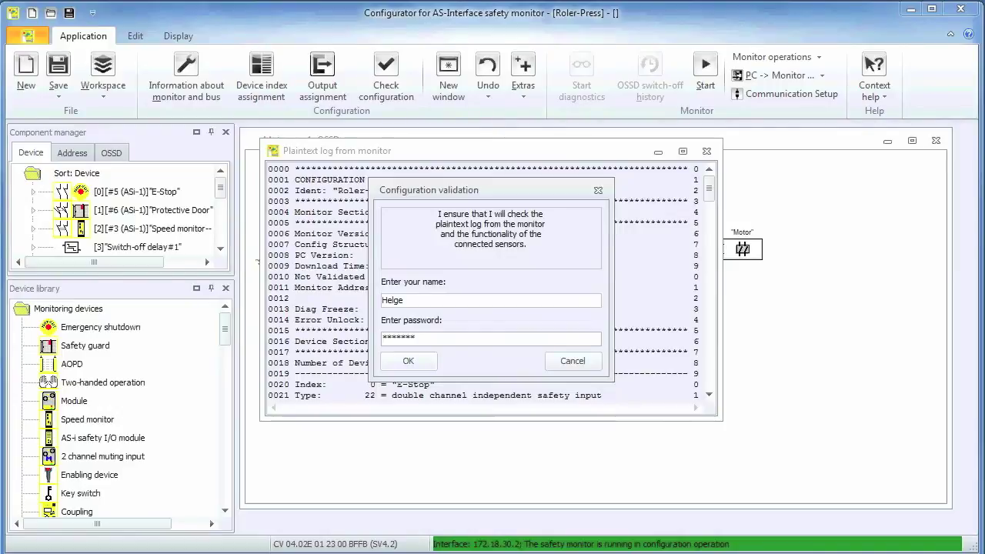
click(404, 358)
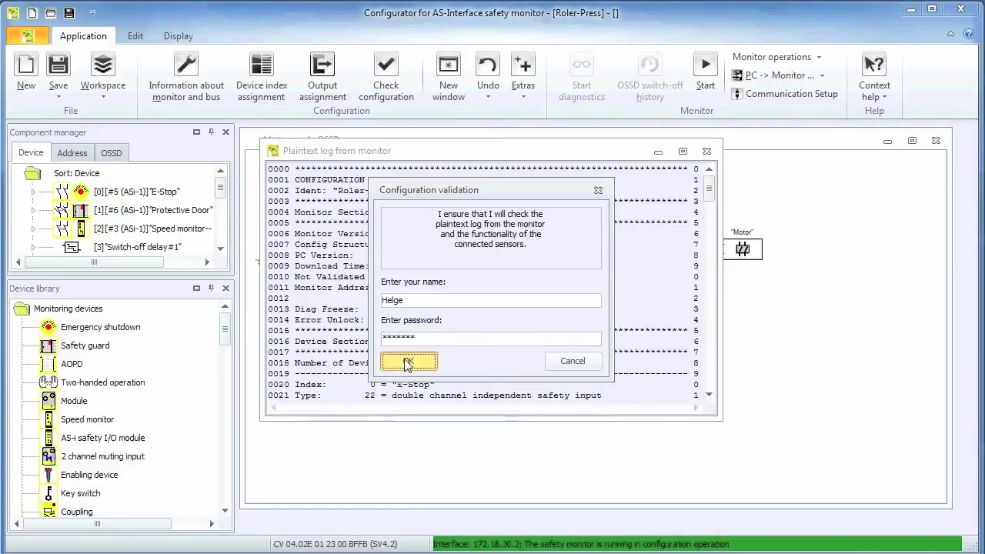
click(465, 448)
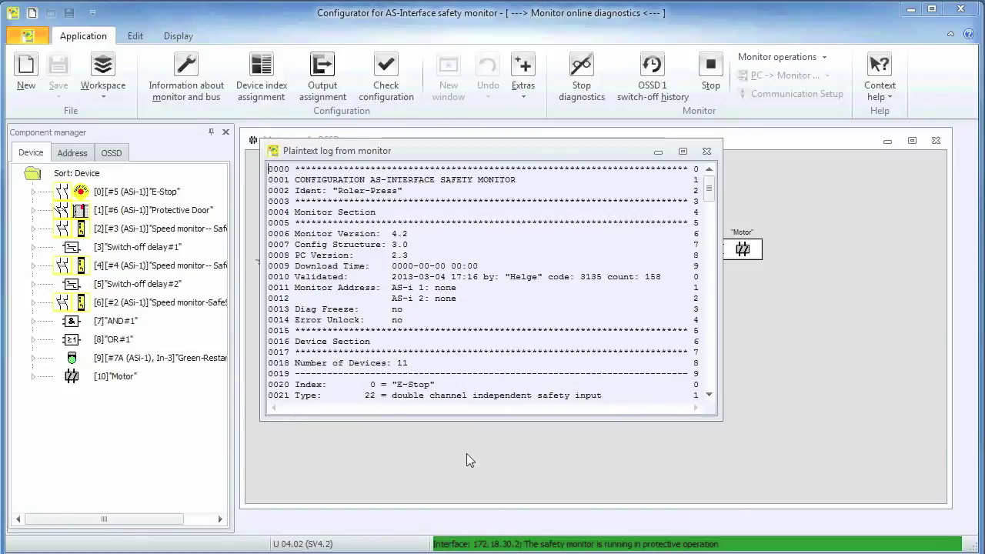
Close the plaintext log to show the live Motor OSSD 1 diagnostics diagram.
click(706, 150)
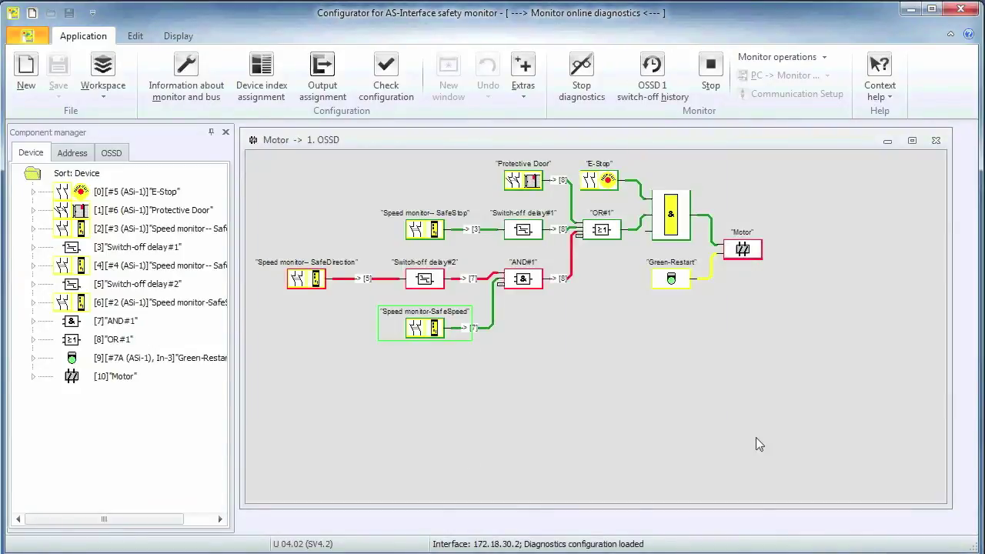